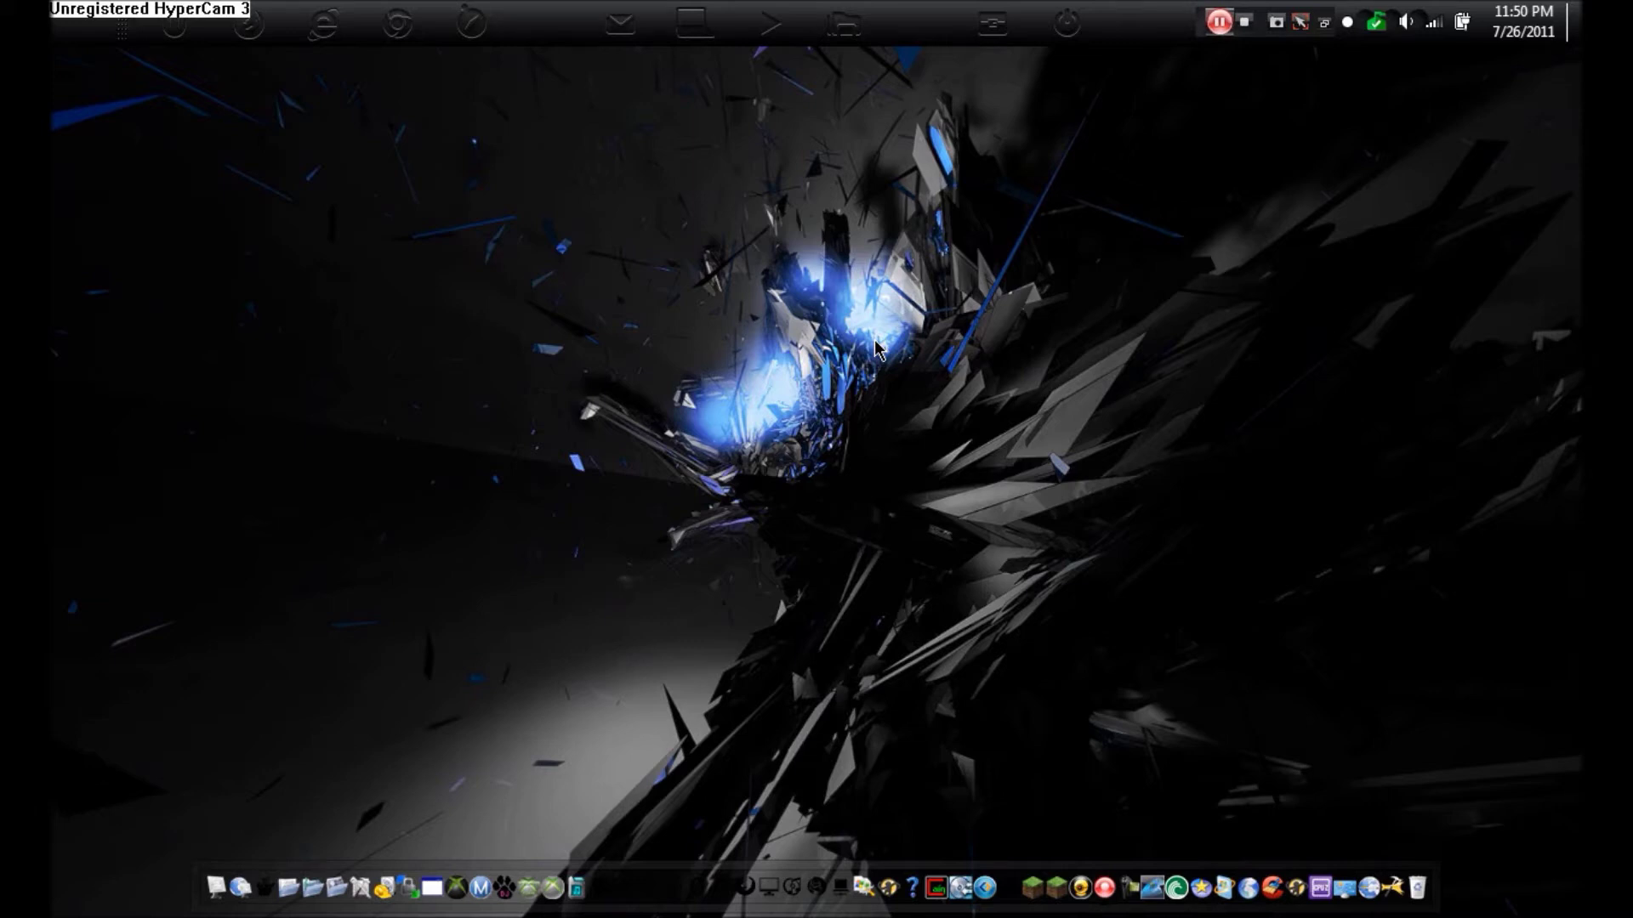
# Step: Open the Computer window with Win+E
pyautogui.press('super+e')
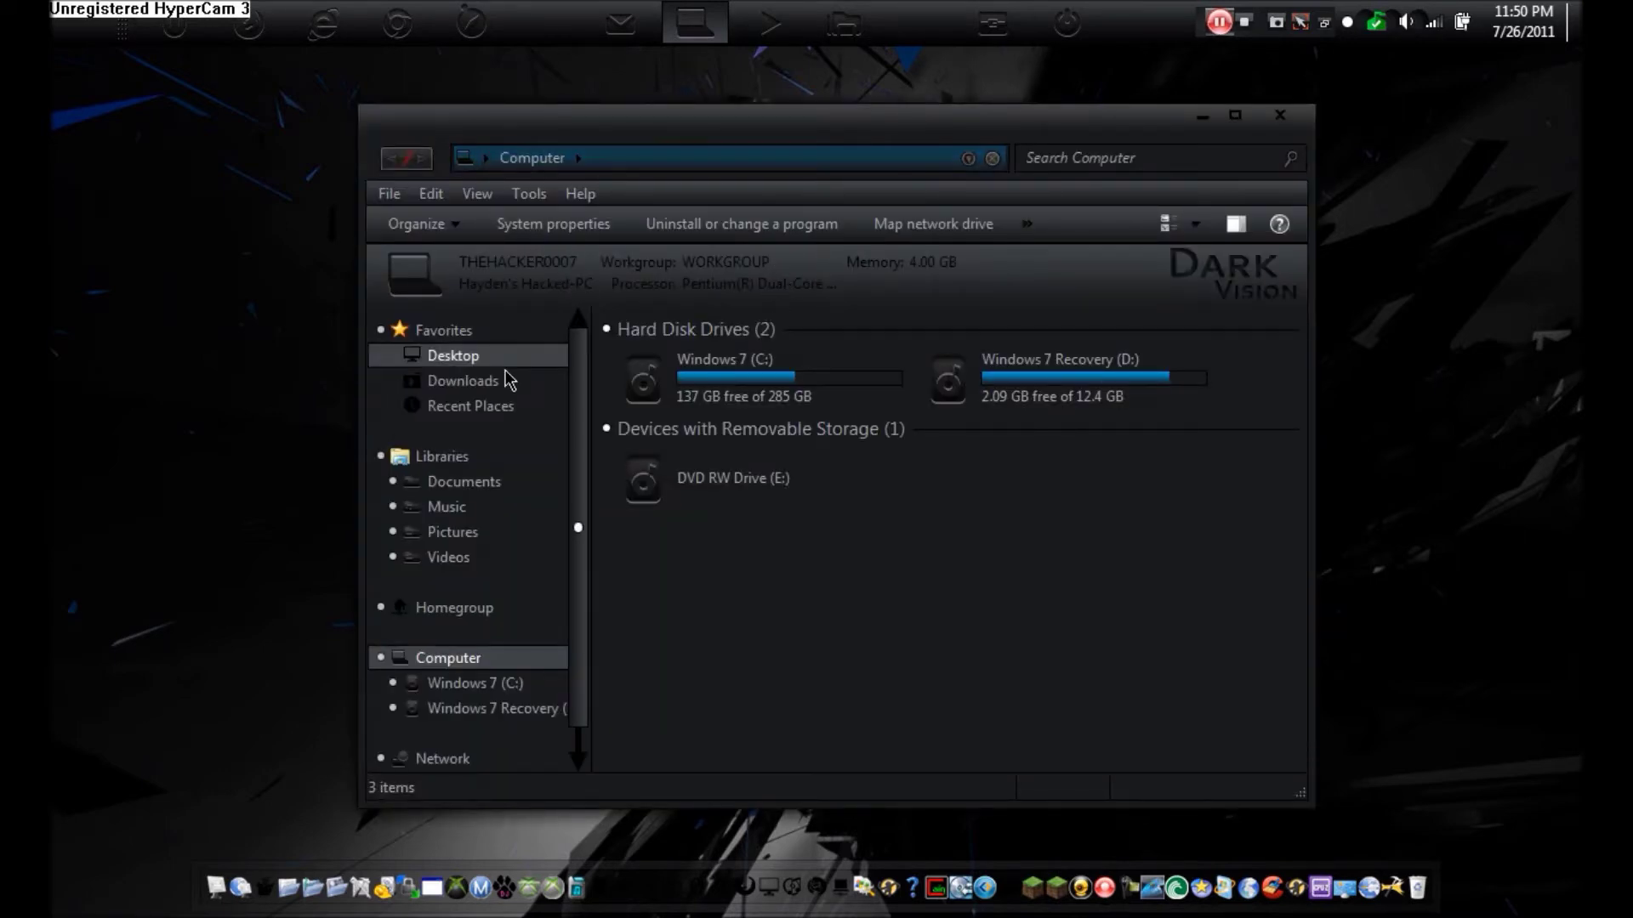
# Step: Navigate through Documents to the Downloads folder containing customexplorertoolbar.zip
pyautogui.click(516, 490)
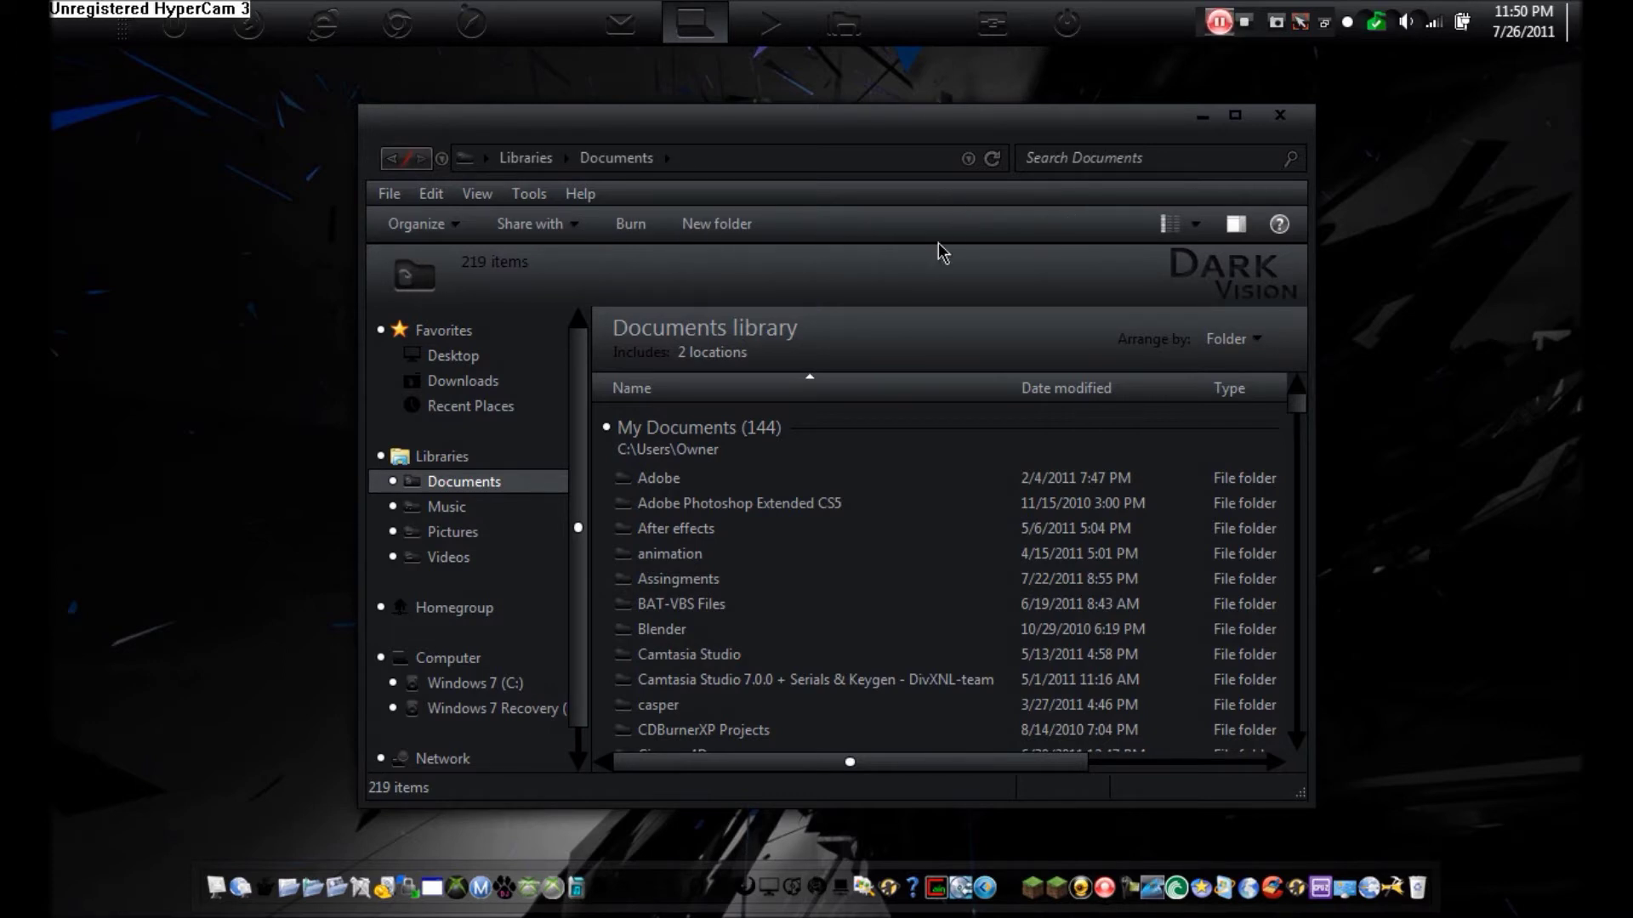
pyautogui.click(502, 385)
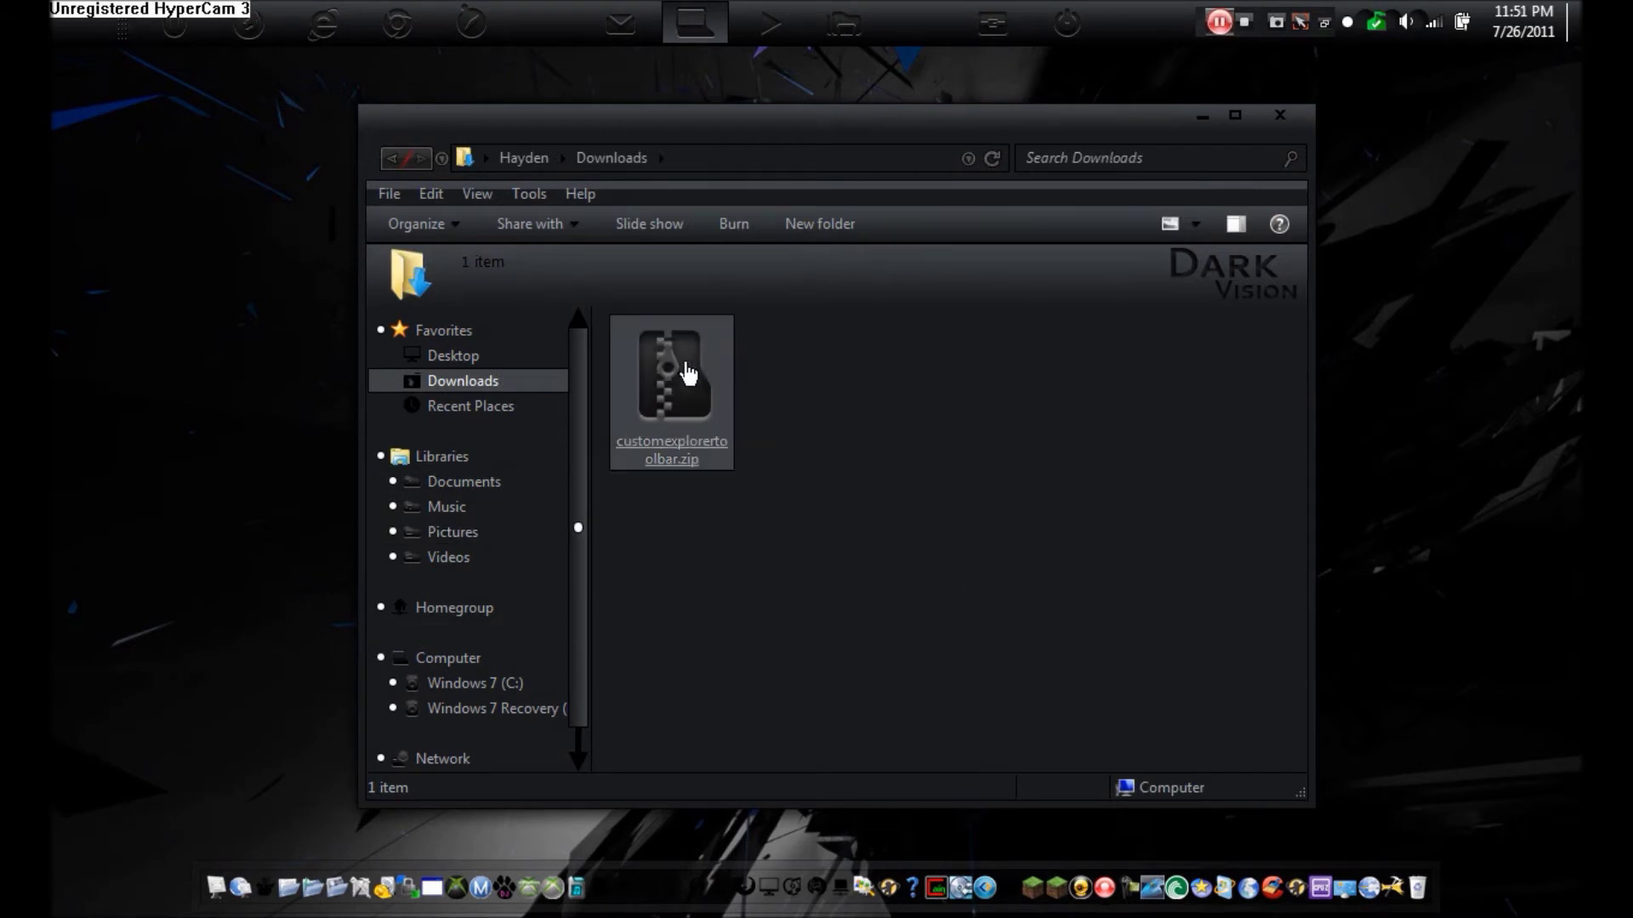
pyautogui.moveTo(684, 383)
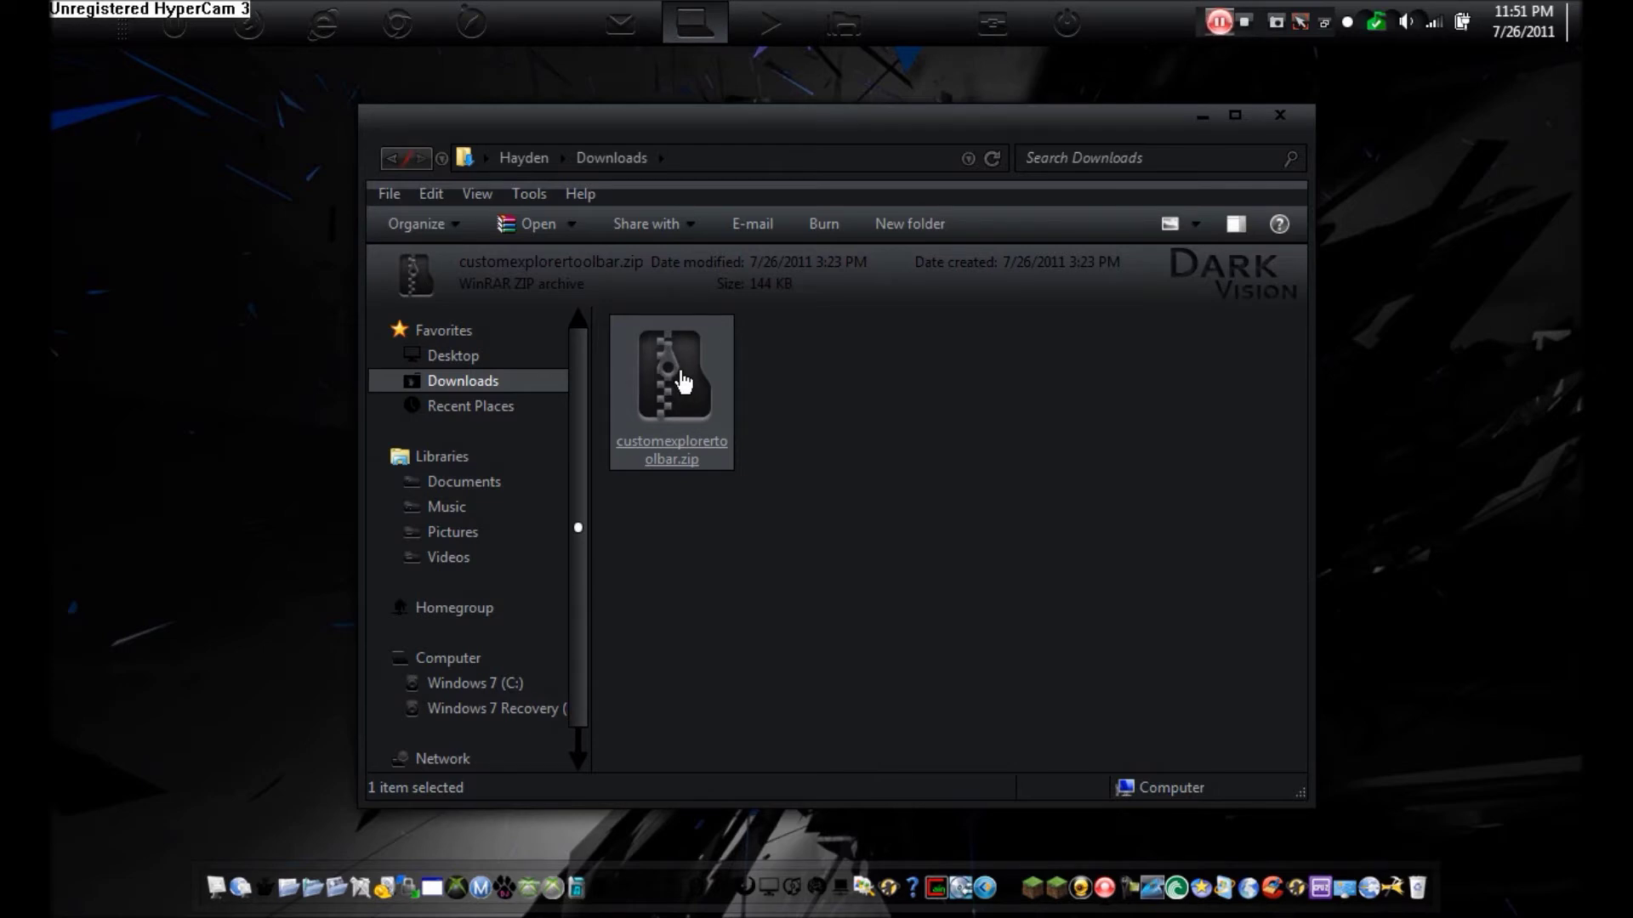
# Step: Extract customexplorertoolbar.zip into Downloads, then select the extracted .exe and .chm files
pyautogui.rightClick(685, 381)
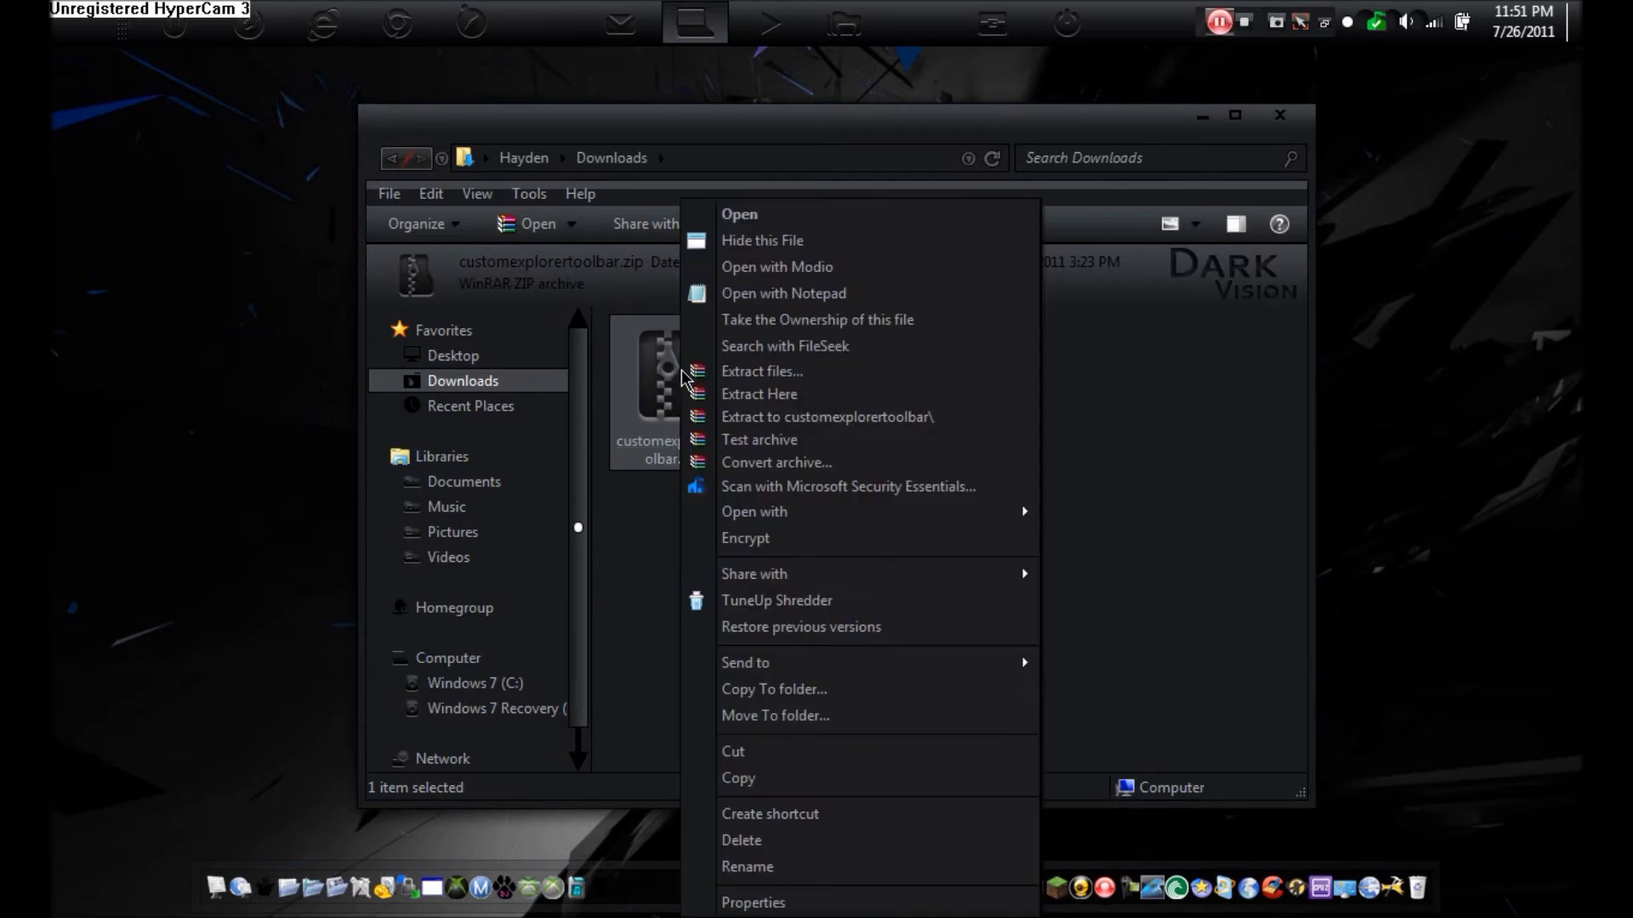
pyautogui.click(734, 396)
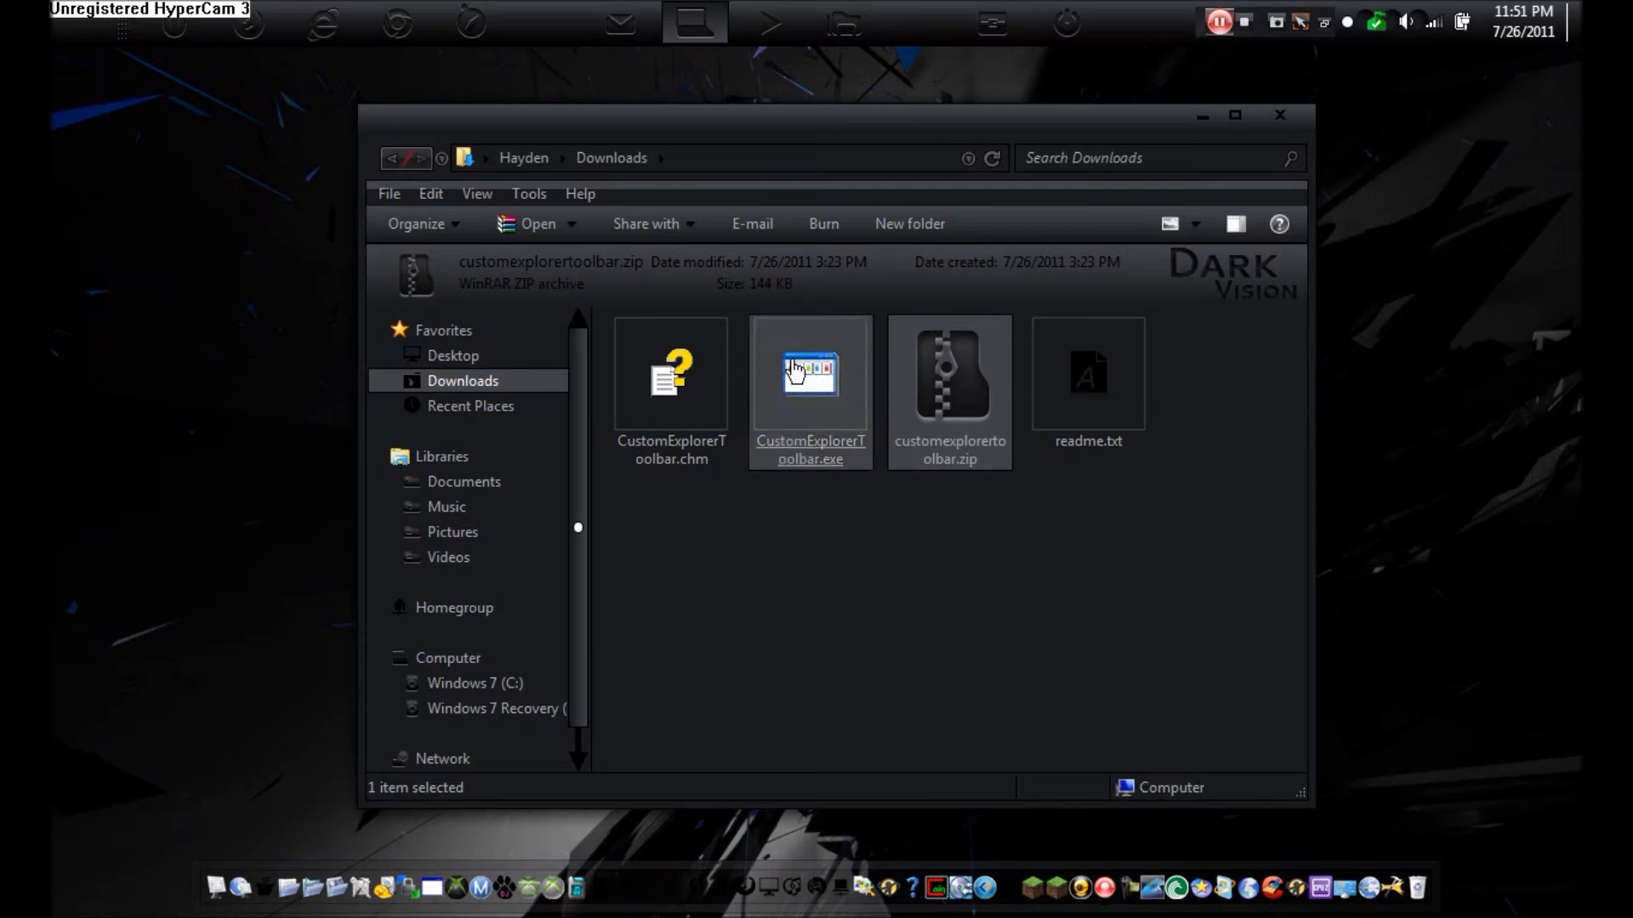
pyautogui.click(796, 372)
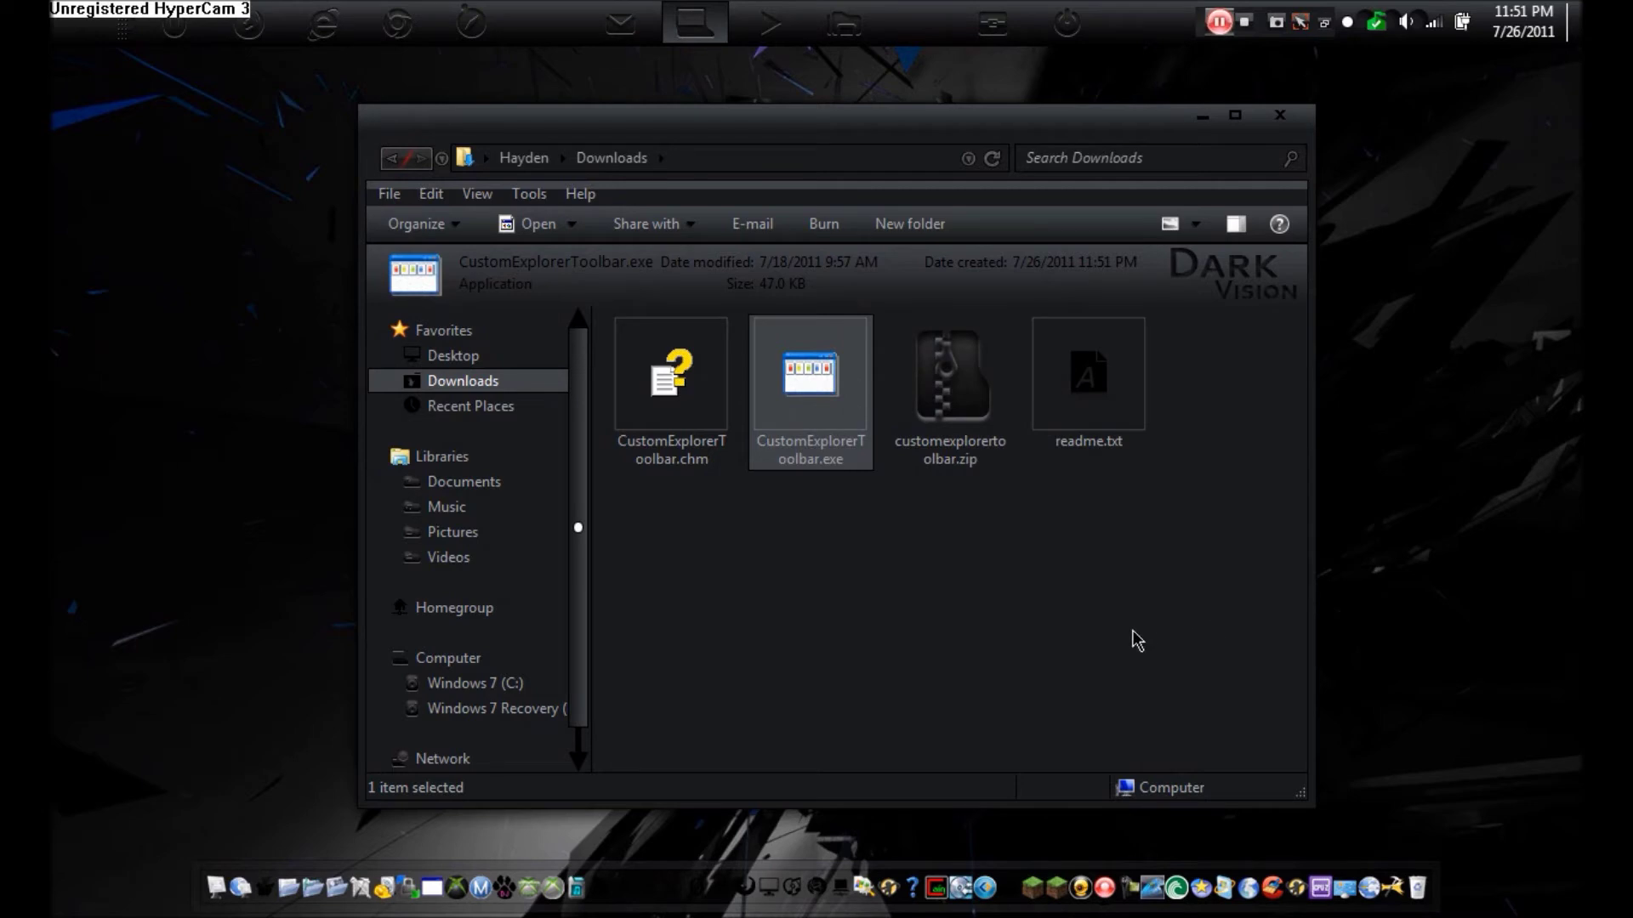
pyautogui.click(655, 411)
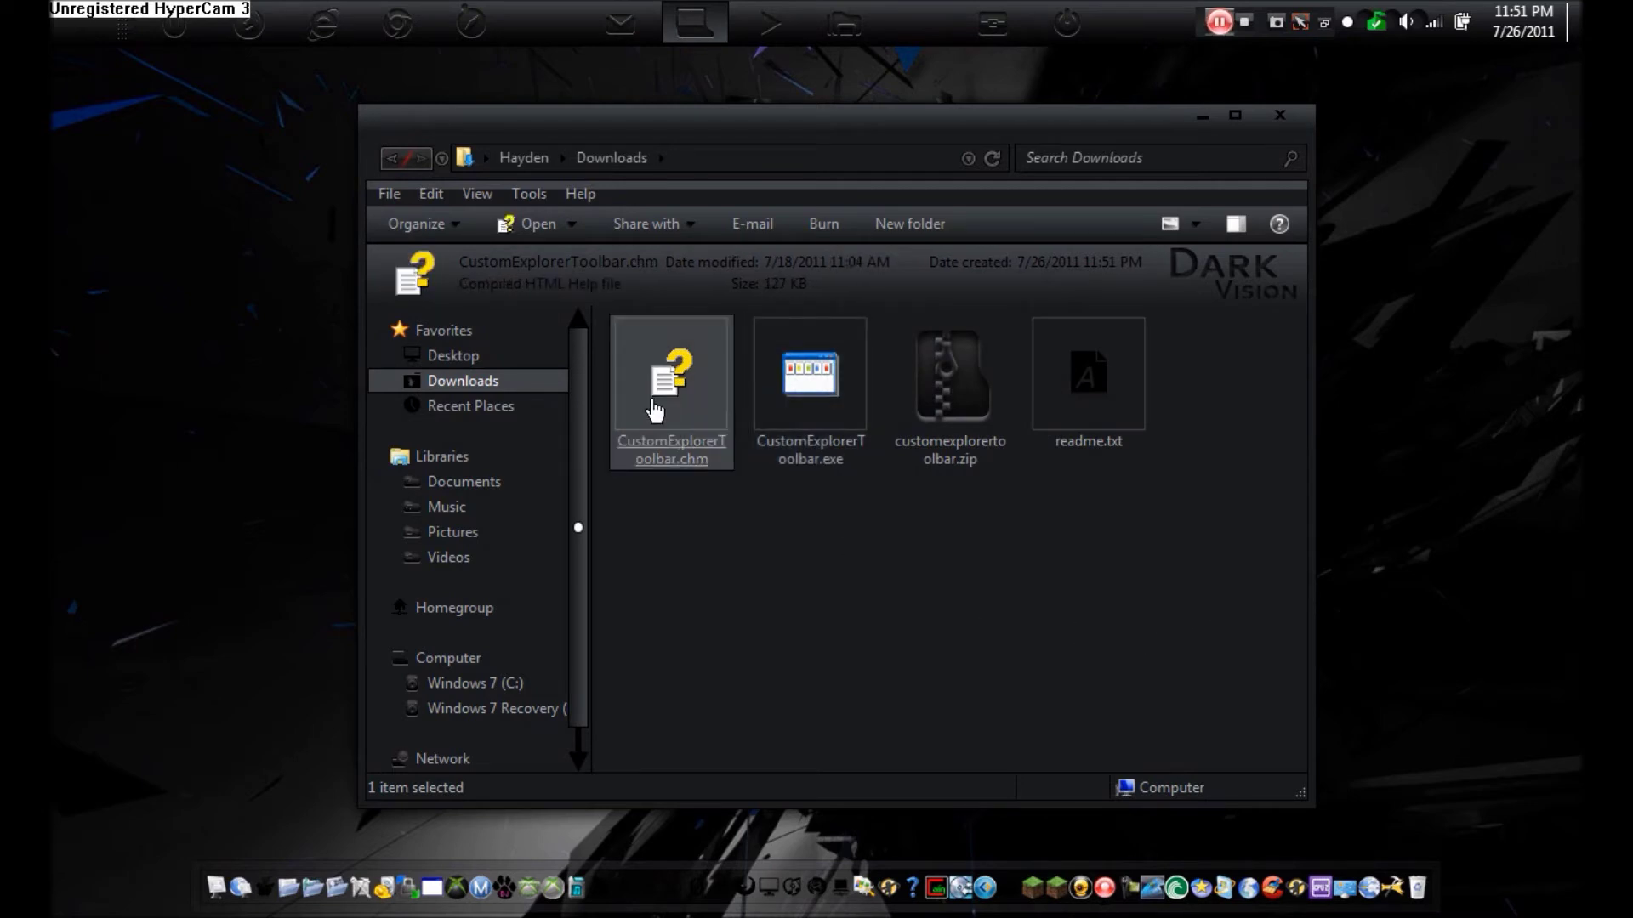
pyautogui.doubleClick(655, 412)
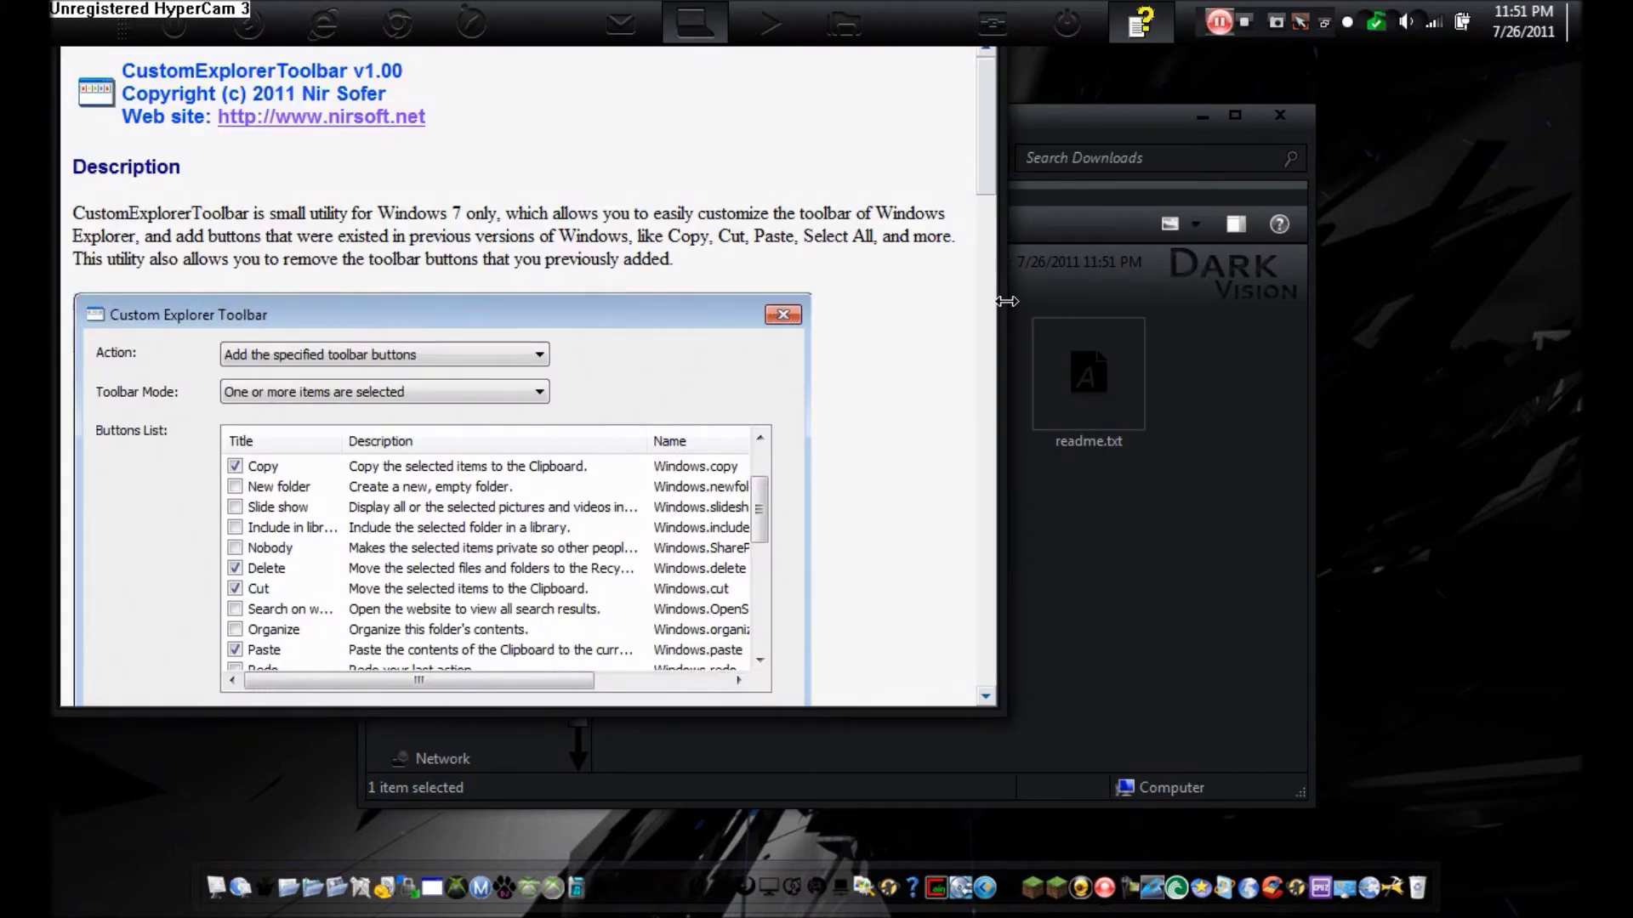
pyautogui.moveTo(1007, 301); pyautogui.dragTo(1036, 303)
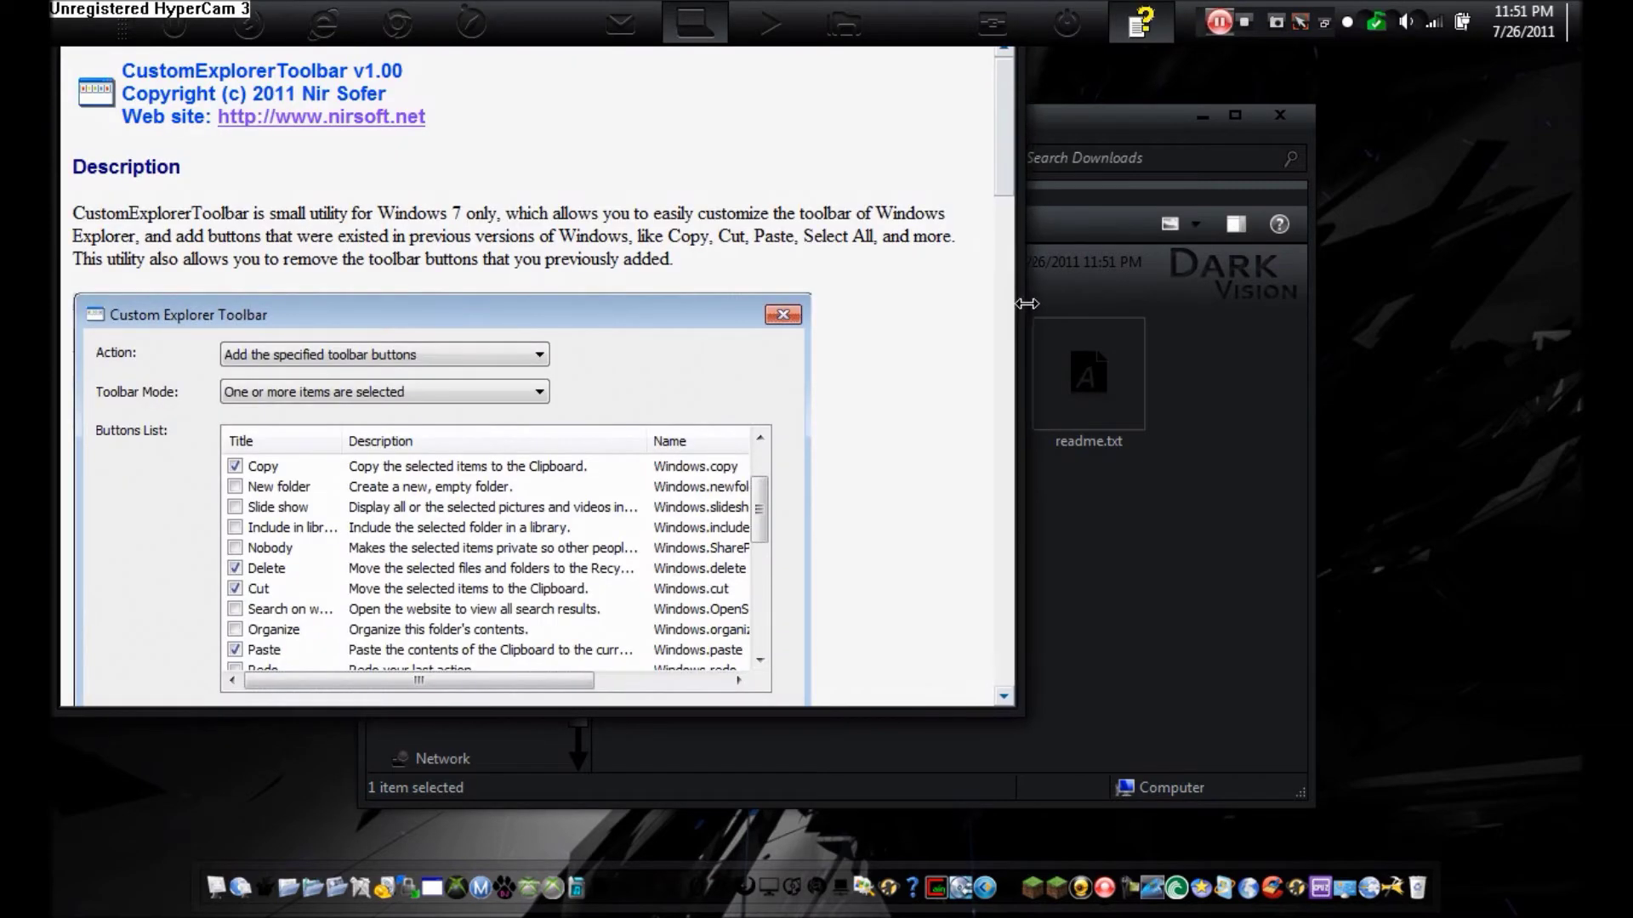
pyautogui.scroll(-3, 528, 211)
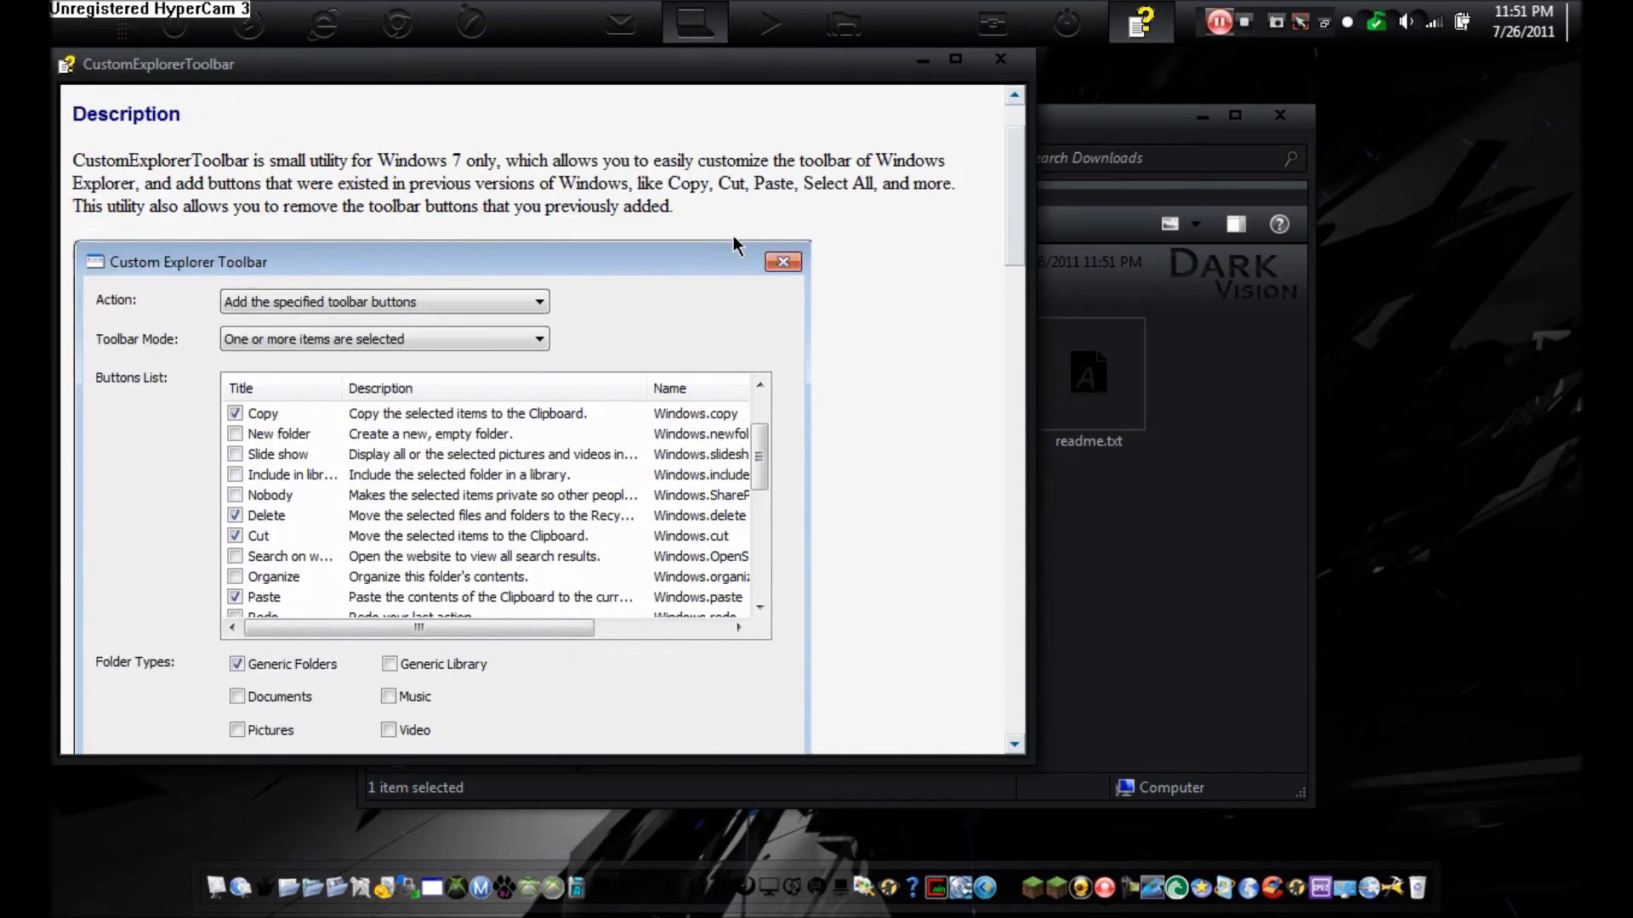
pyautogui.scroll(-15, 292, 344)
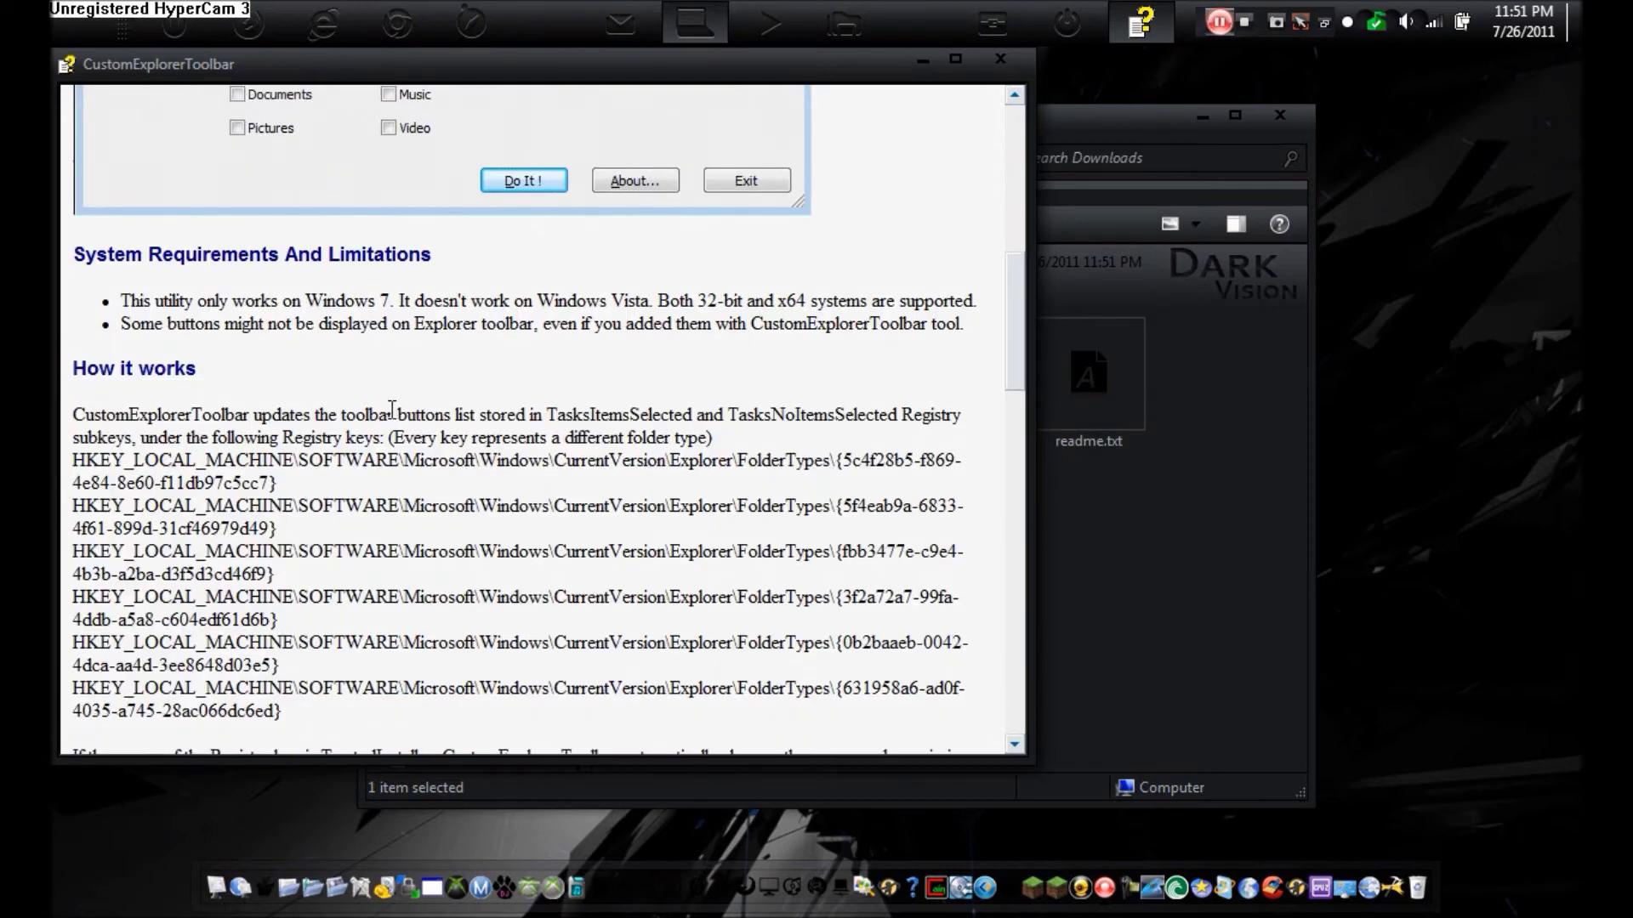
pyautogui.scroll(-7, 357, 374)
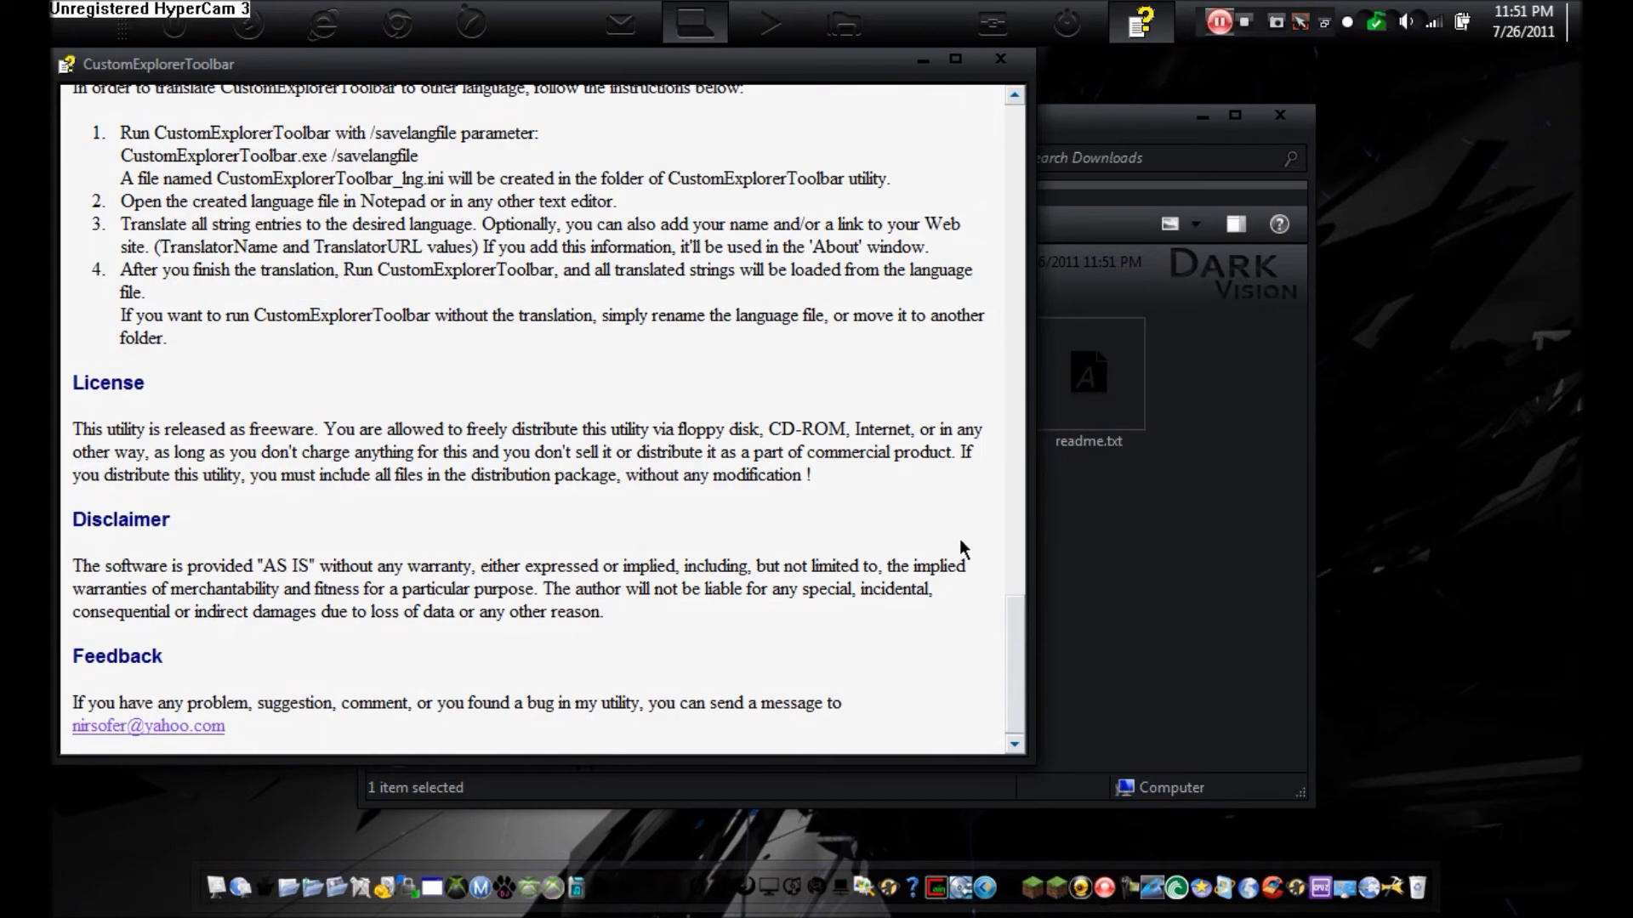
pyautogui.moveTo(1034, 542); pyautogui.dragTo(1060, 543)
pyautogui.click(1027, 59)
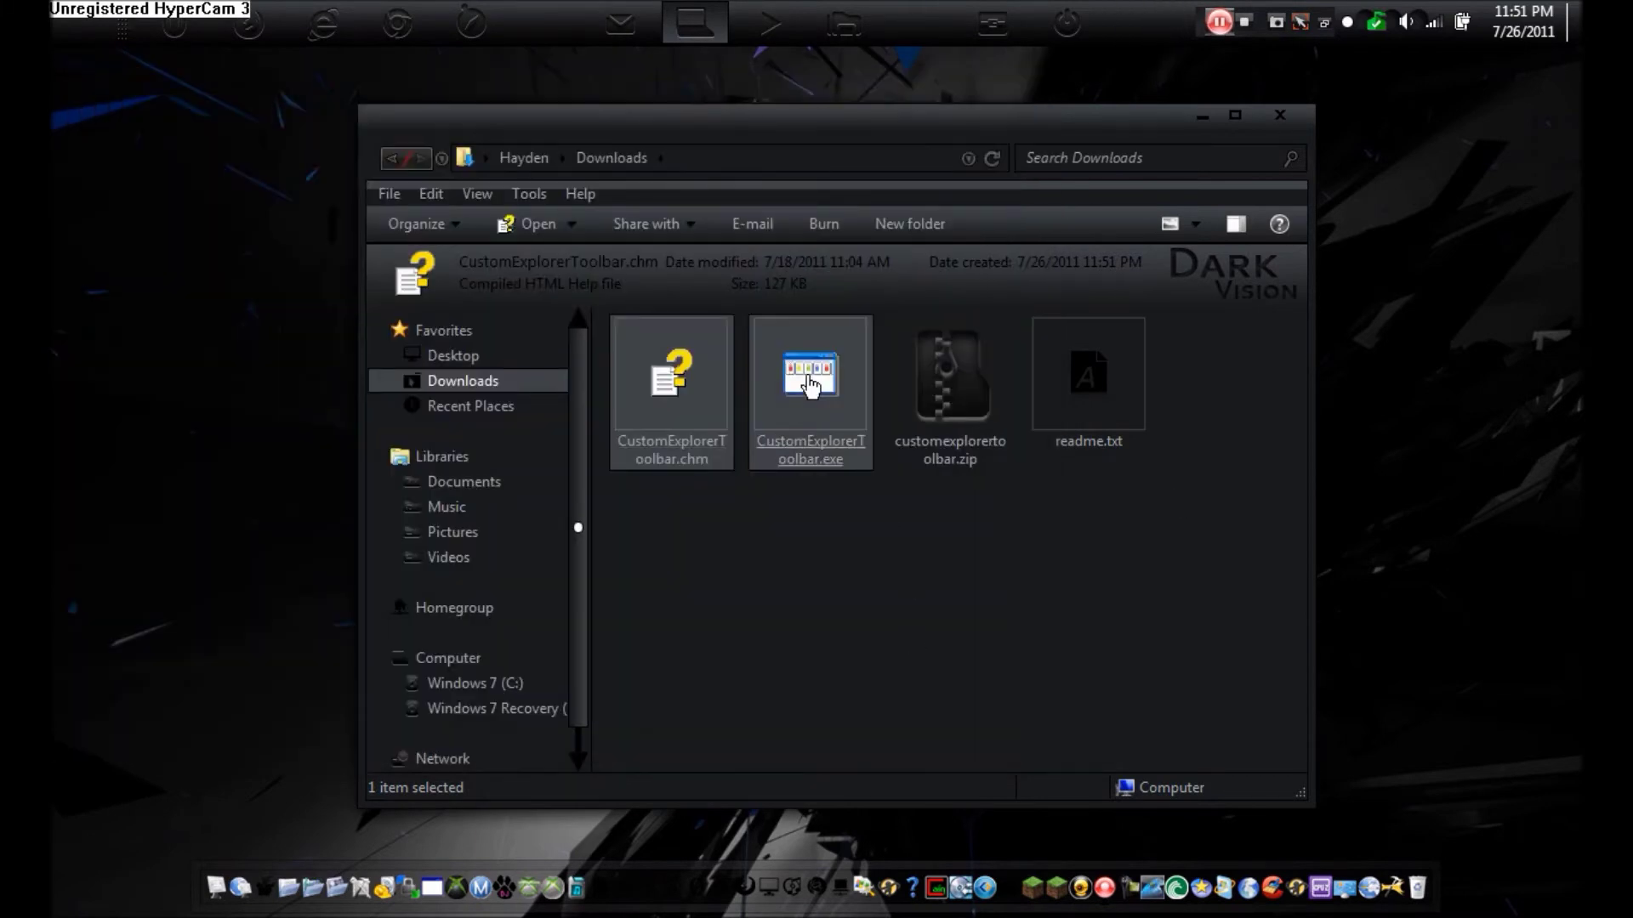
# Step: Run CustomExplorerToolbar.exe as administrator and close the Explorer window
pyautogui.click(810, 386)
pyautogui.doubleClick(808, 383)
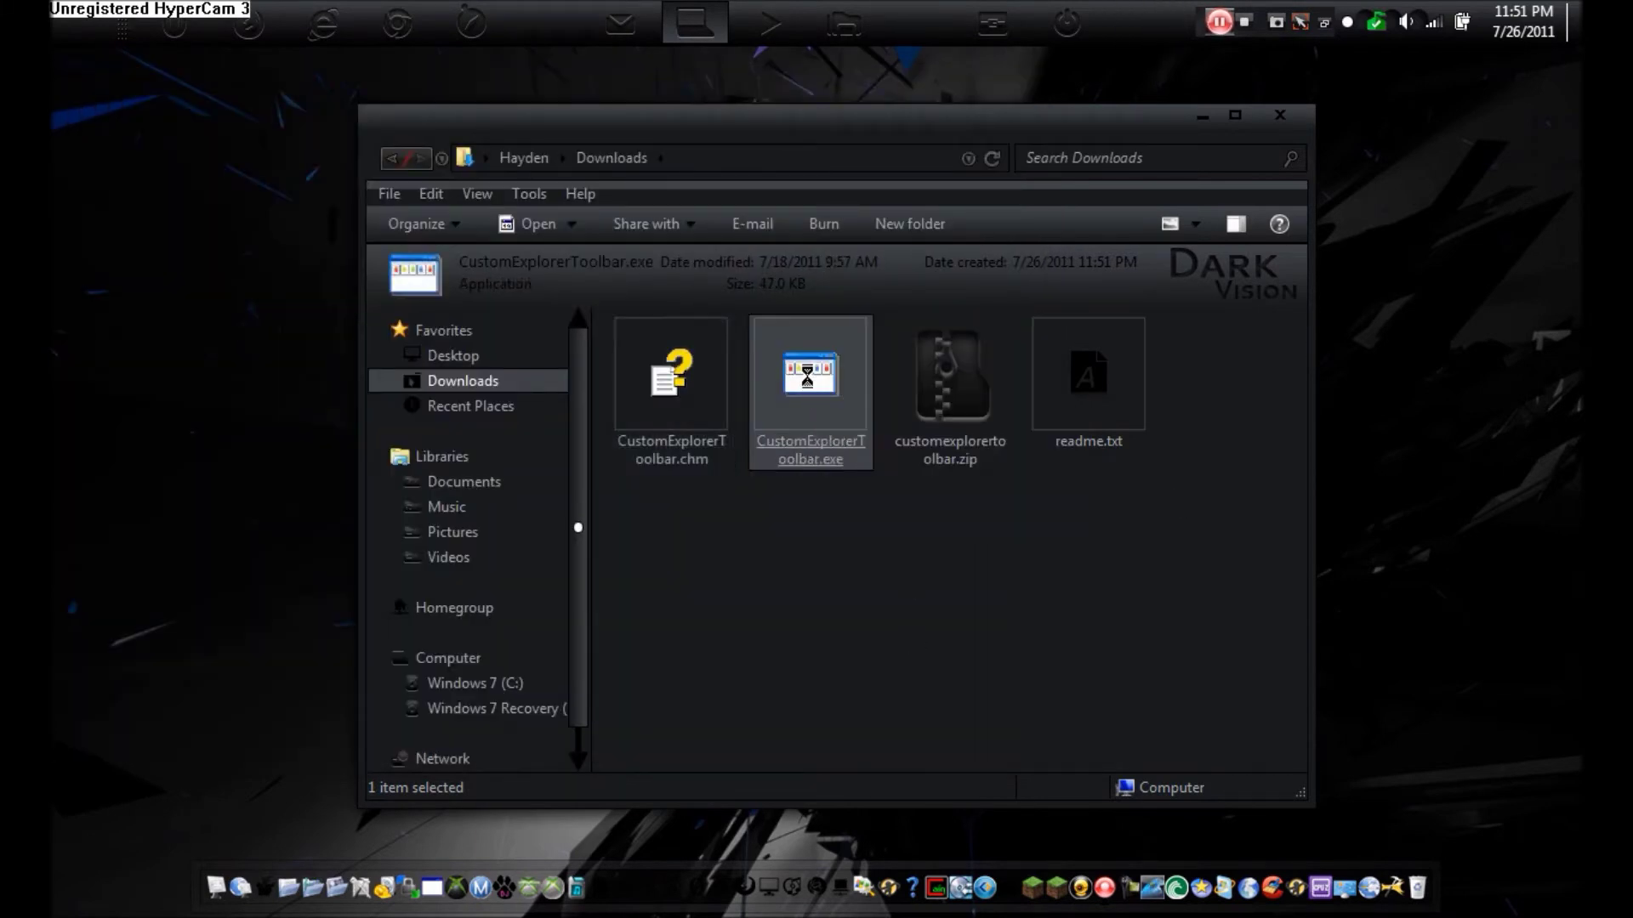
pyautogui.rightClick(814, 378)
pyautogui.click(917, 211)
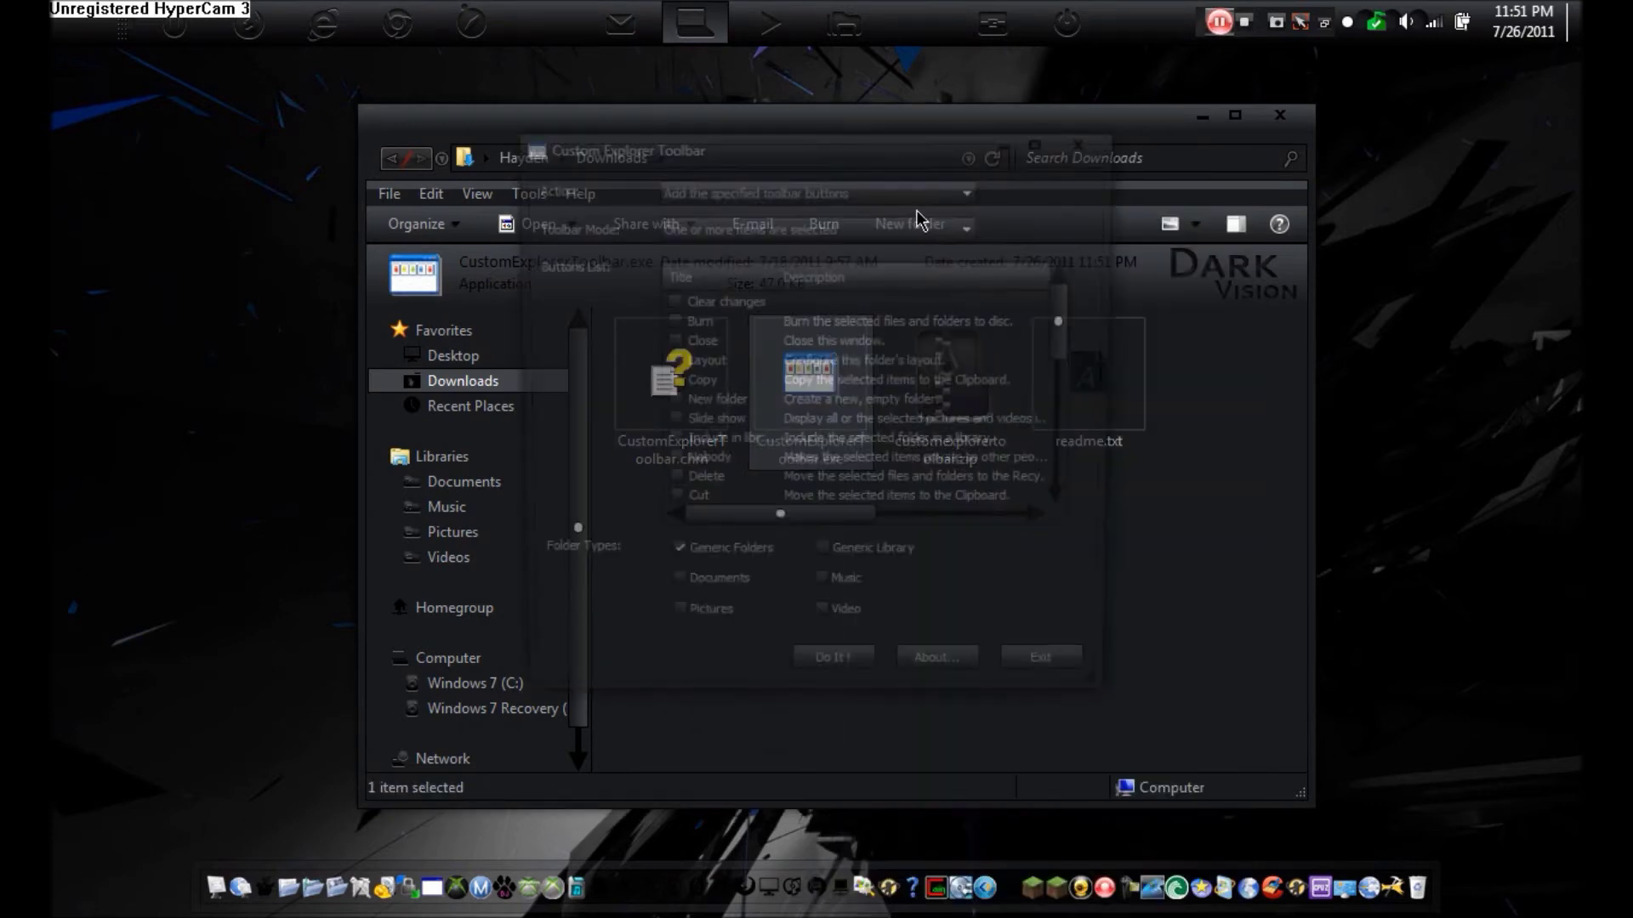
pyautogui.click(1281, 126)
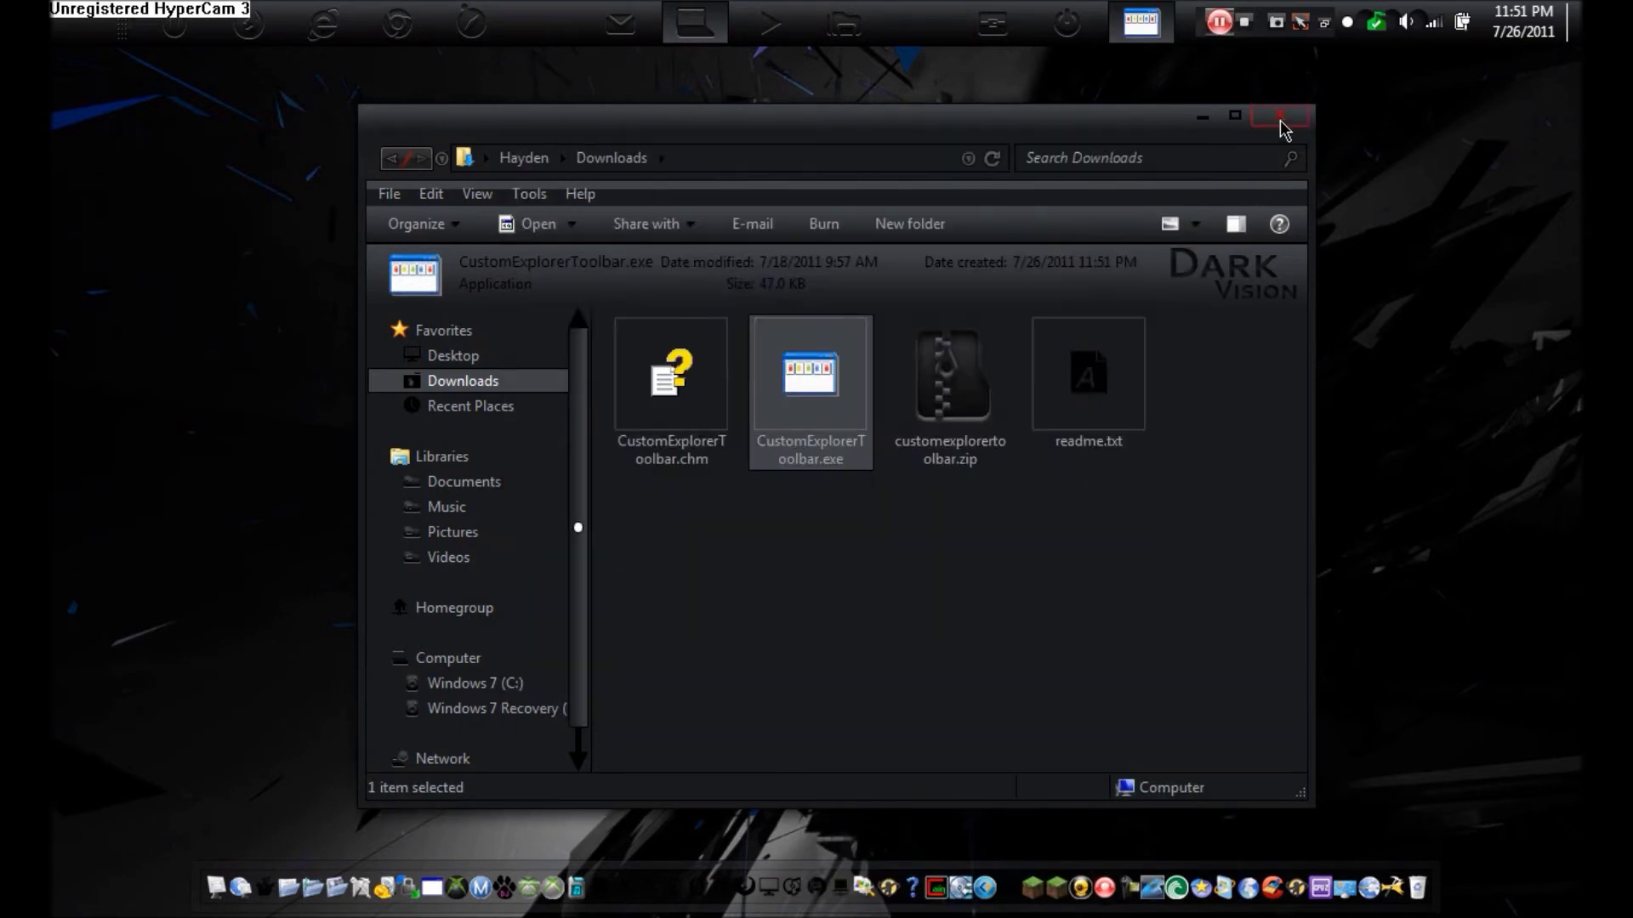
pyautogui.click(1281, 119)
# Step: Keep the action 'Add the specified toolbar buttons', shown when items are selected
pyautogui.click(934, 194)
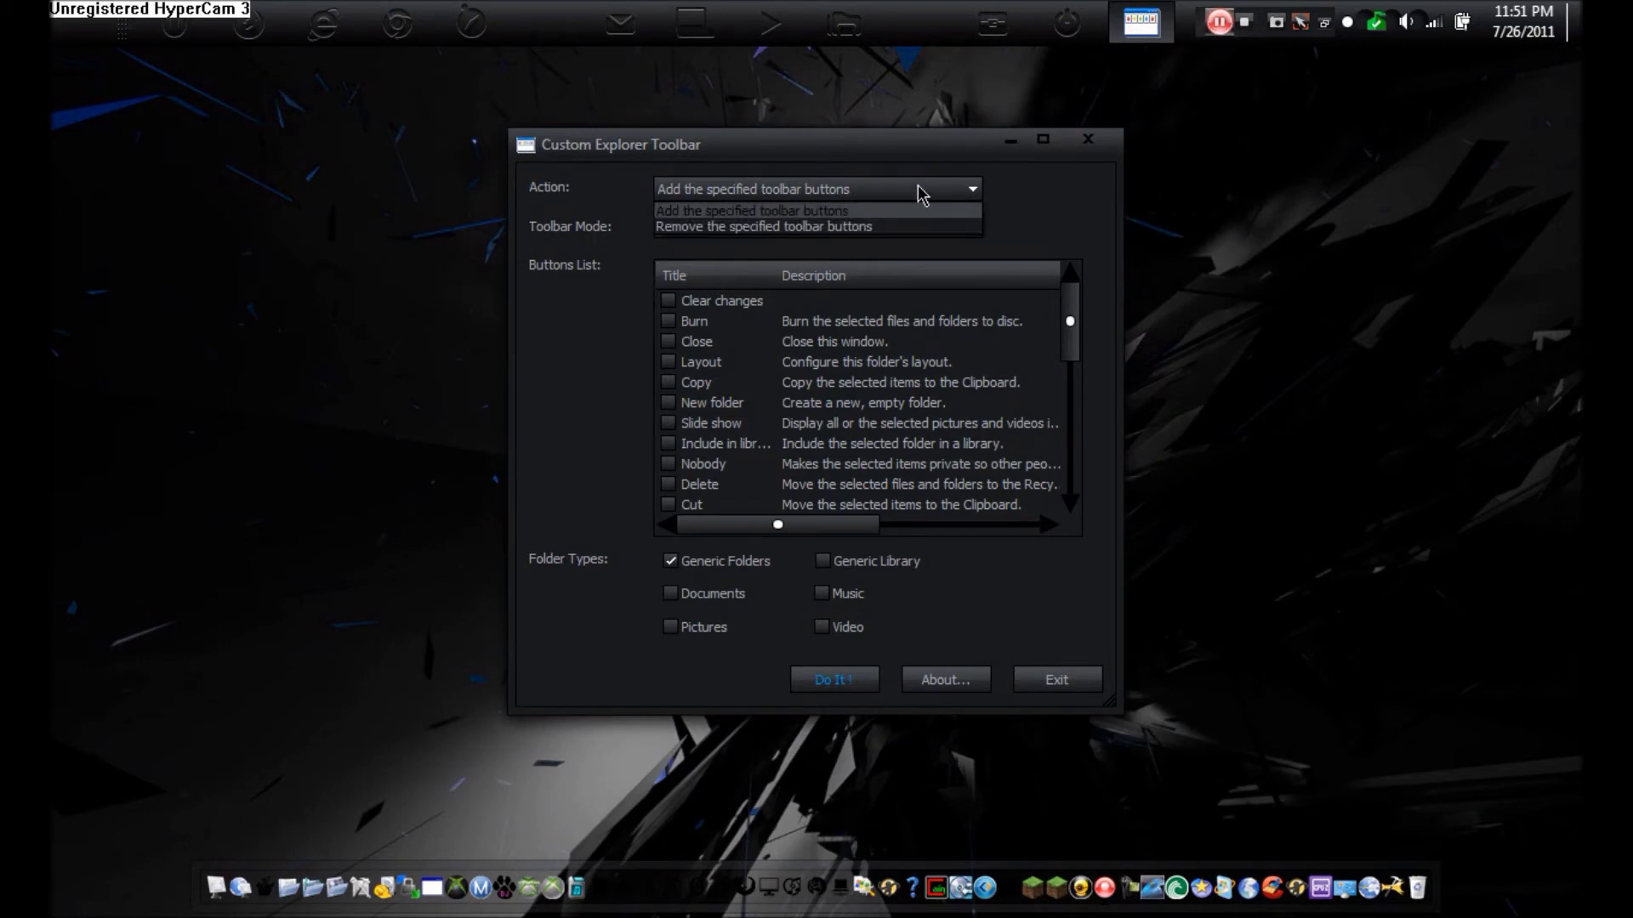
pyautogui.click(917, 186)
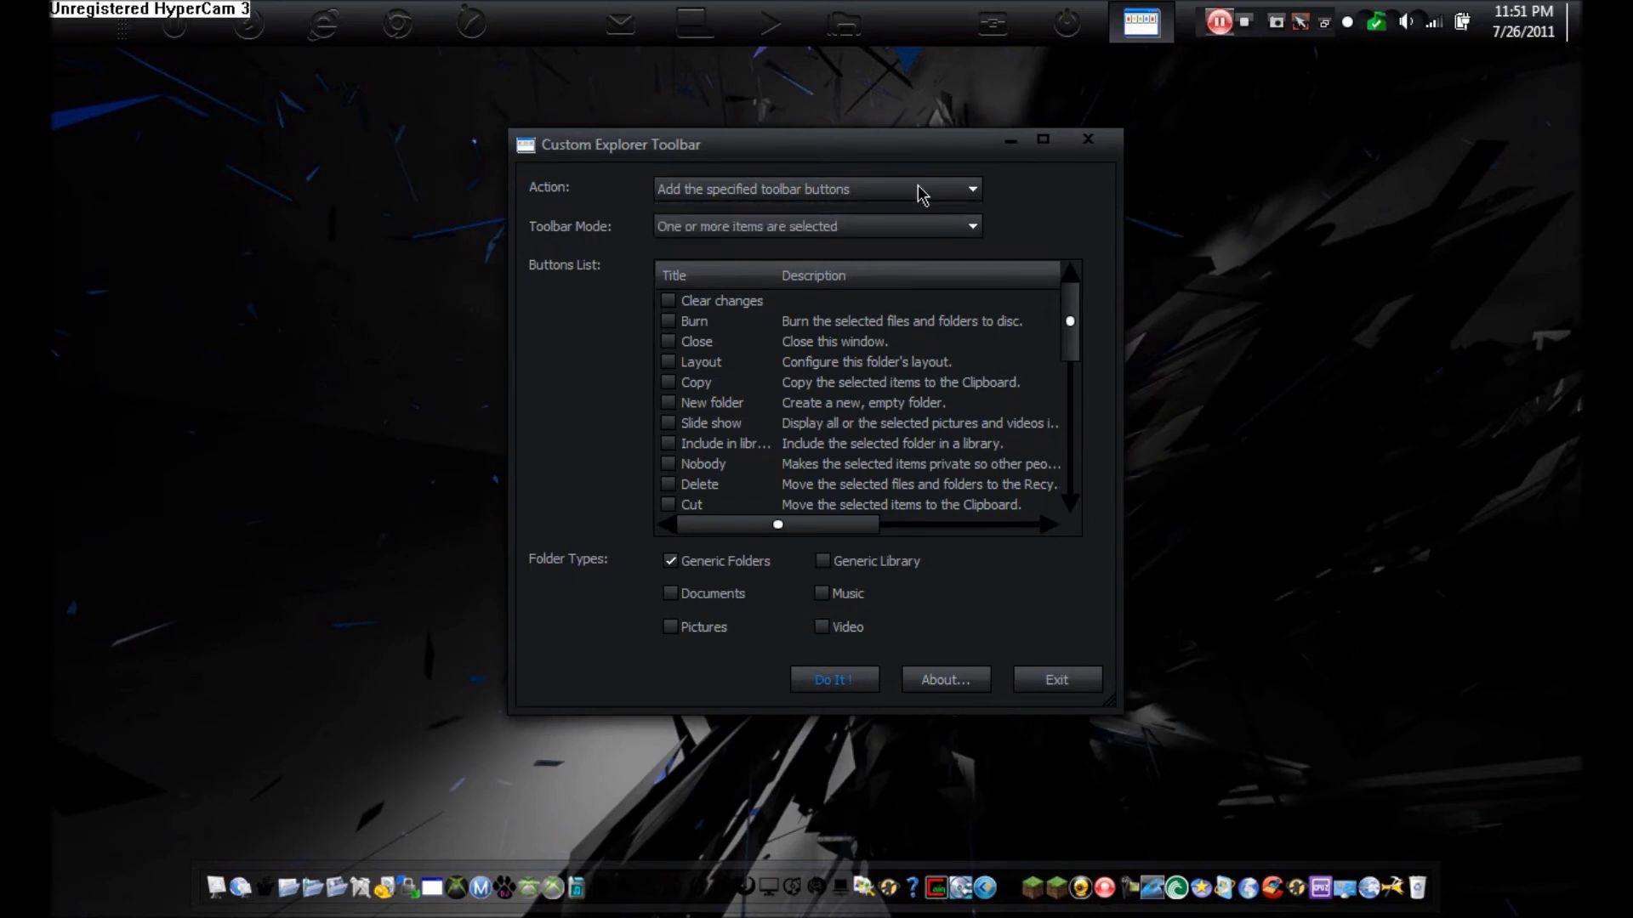
pyautogui.click(894, 228)
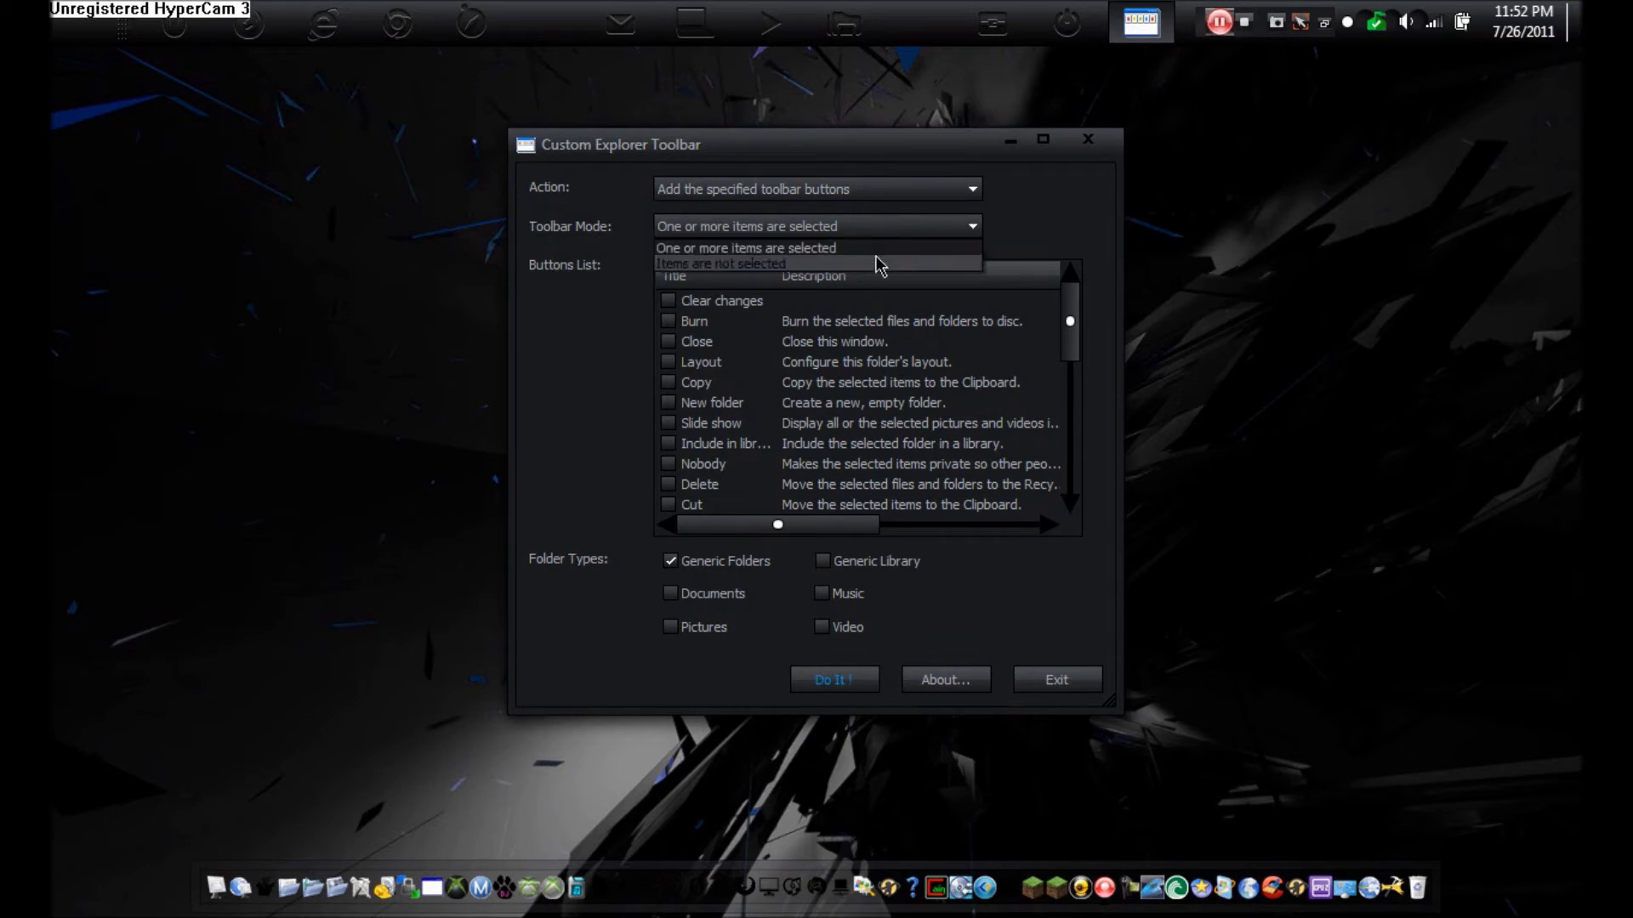
pyautogui.click(883, 223)
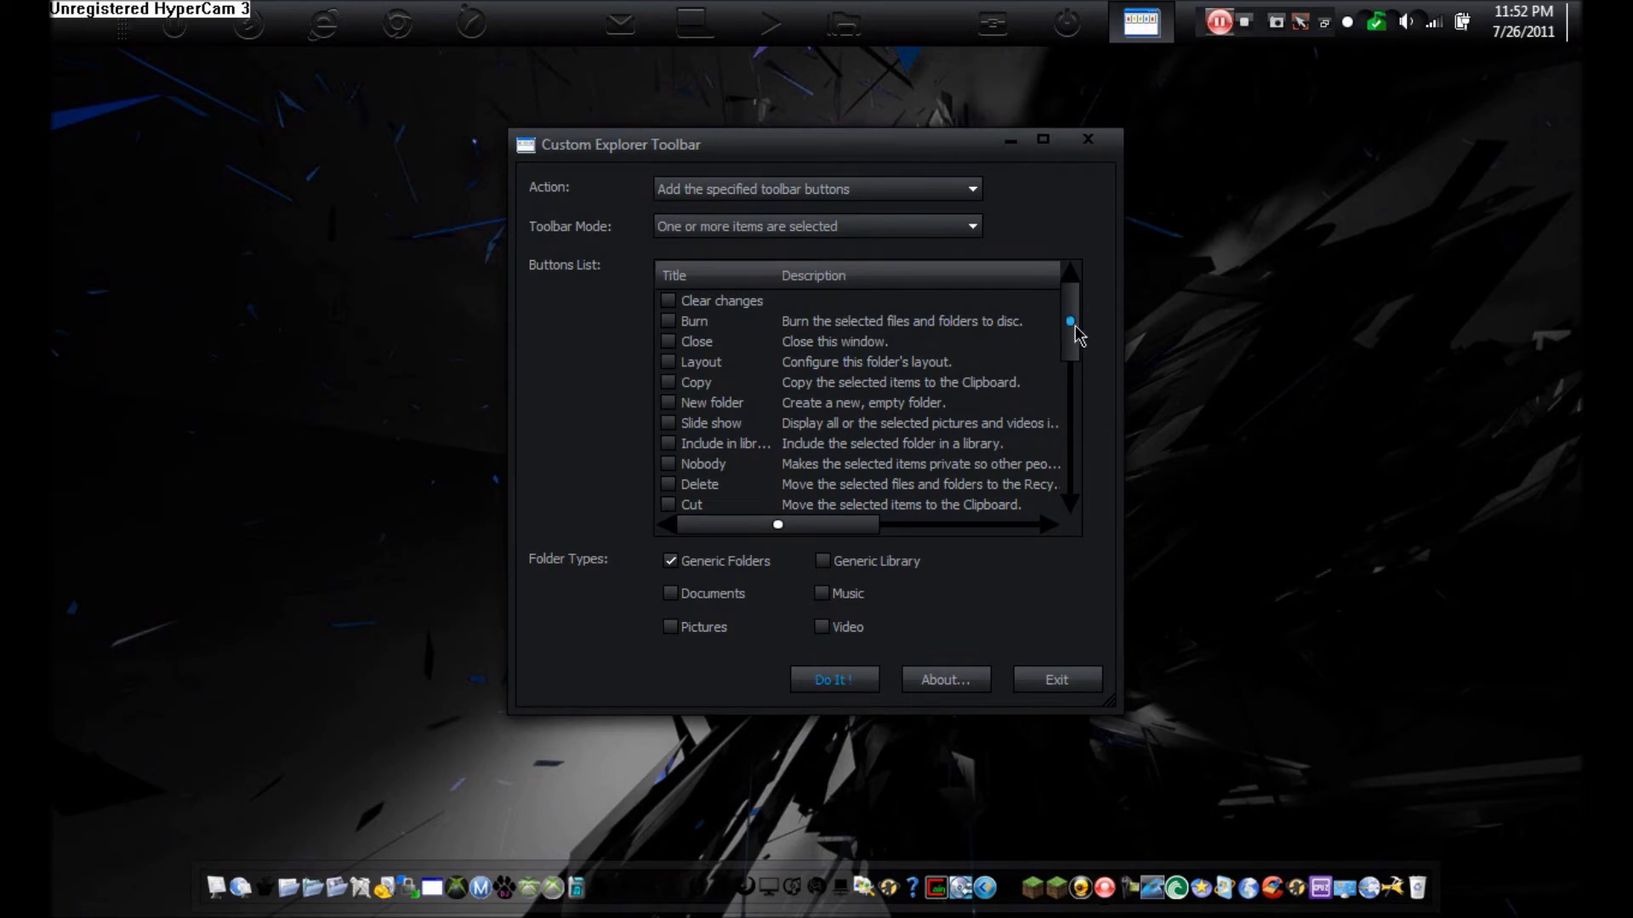
pyautogui.moveTo(1070, 323); pyautogui.dragTo(1064, 277)
# Step: Include Generic Library folders and tick the Undo and Print buttons
pyautogui.click(827, 565)
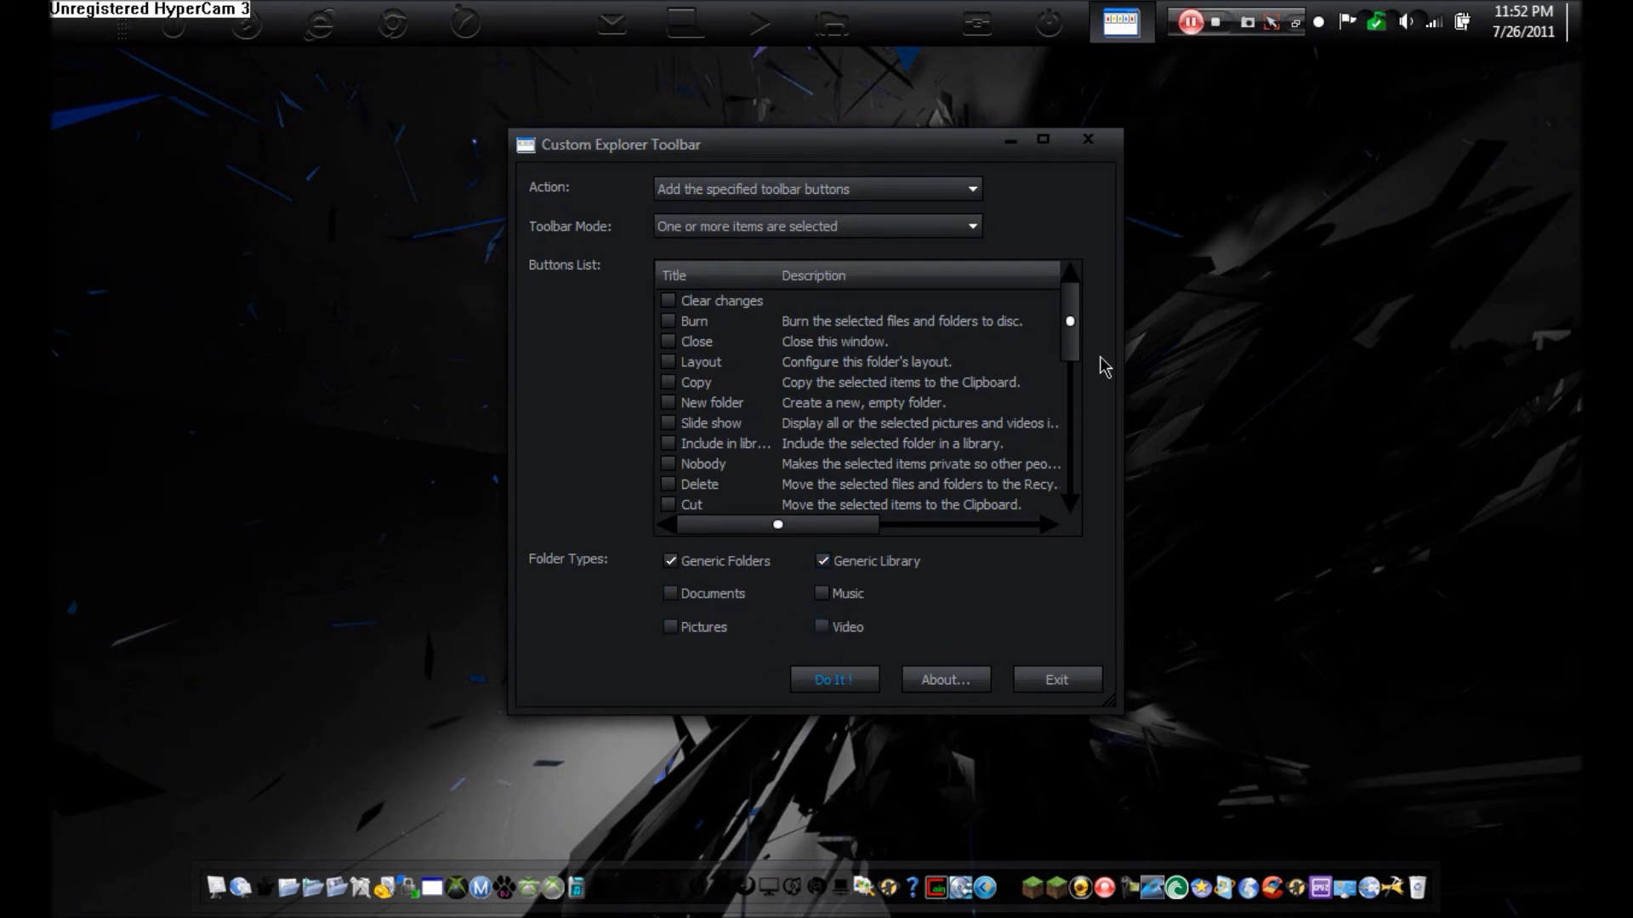
pyautogui.moveTo(1069, 321); pyautogui.dragTo(1088, 466)
pyautogui.click(668, 504)
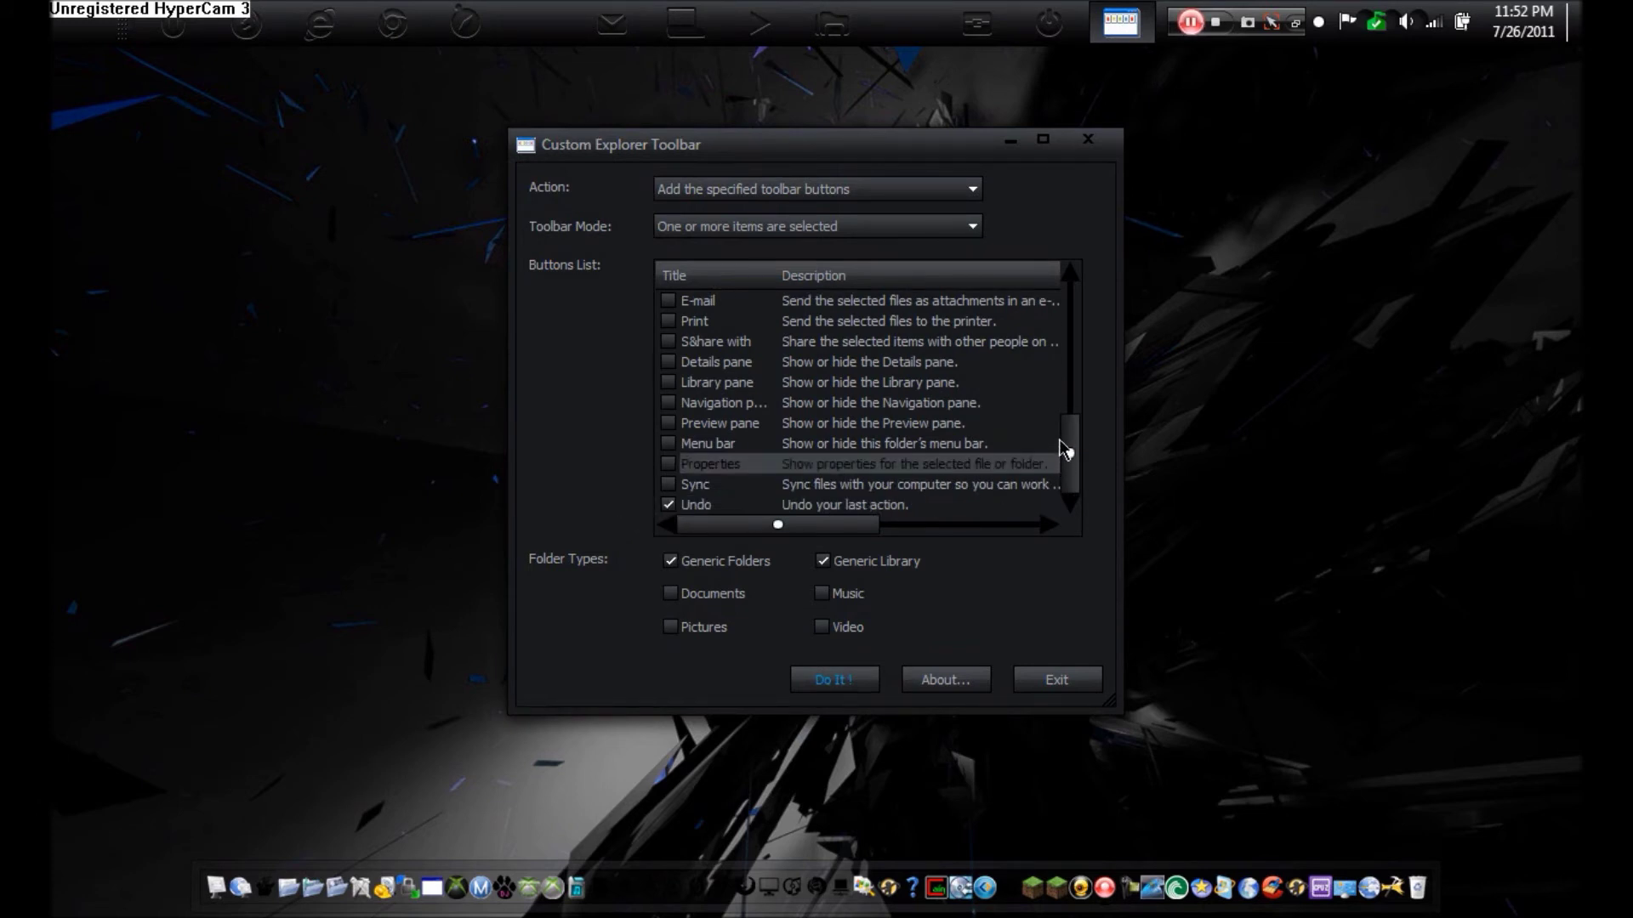
pyautogui.click(669, 322)
pyautogui.moveTo(1070, 451); pyautogui.dragTo(1070, 362)
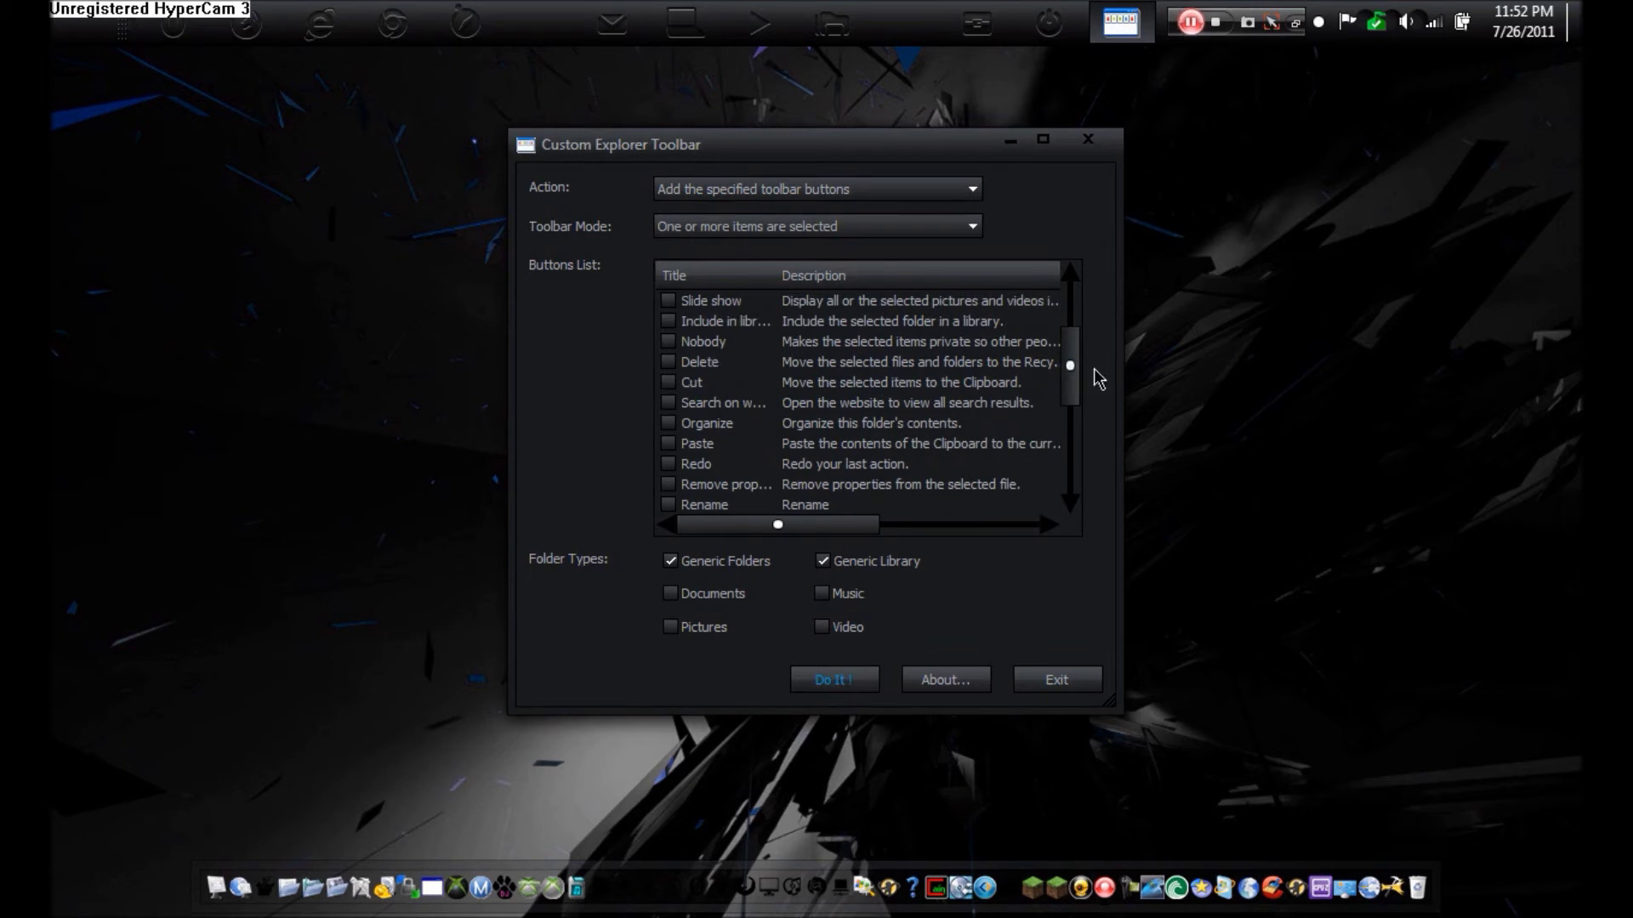
pyautogui.scroll(2, 1085, 323)
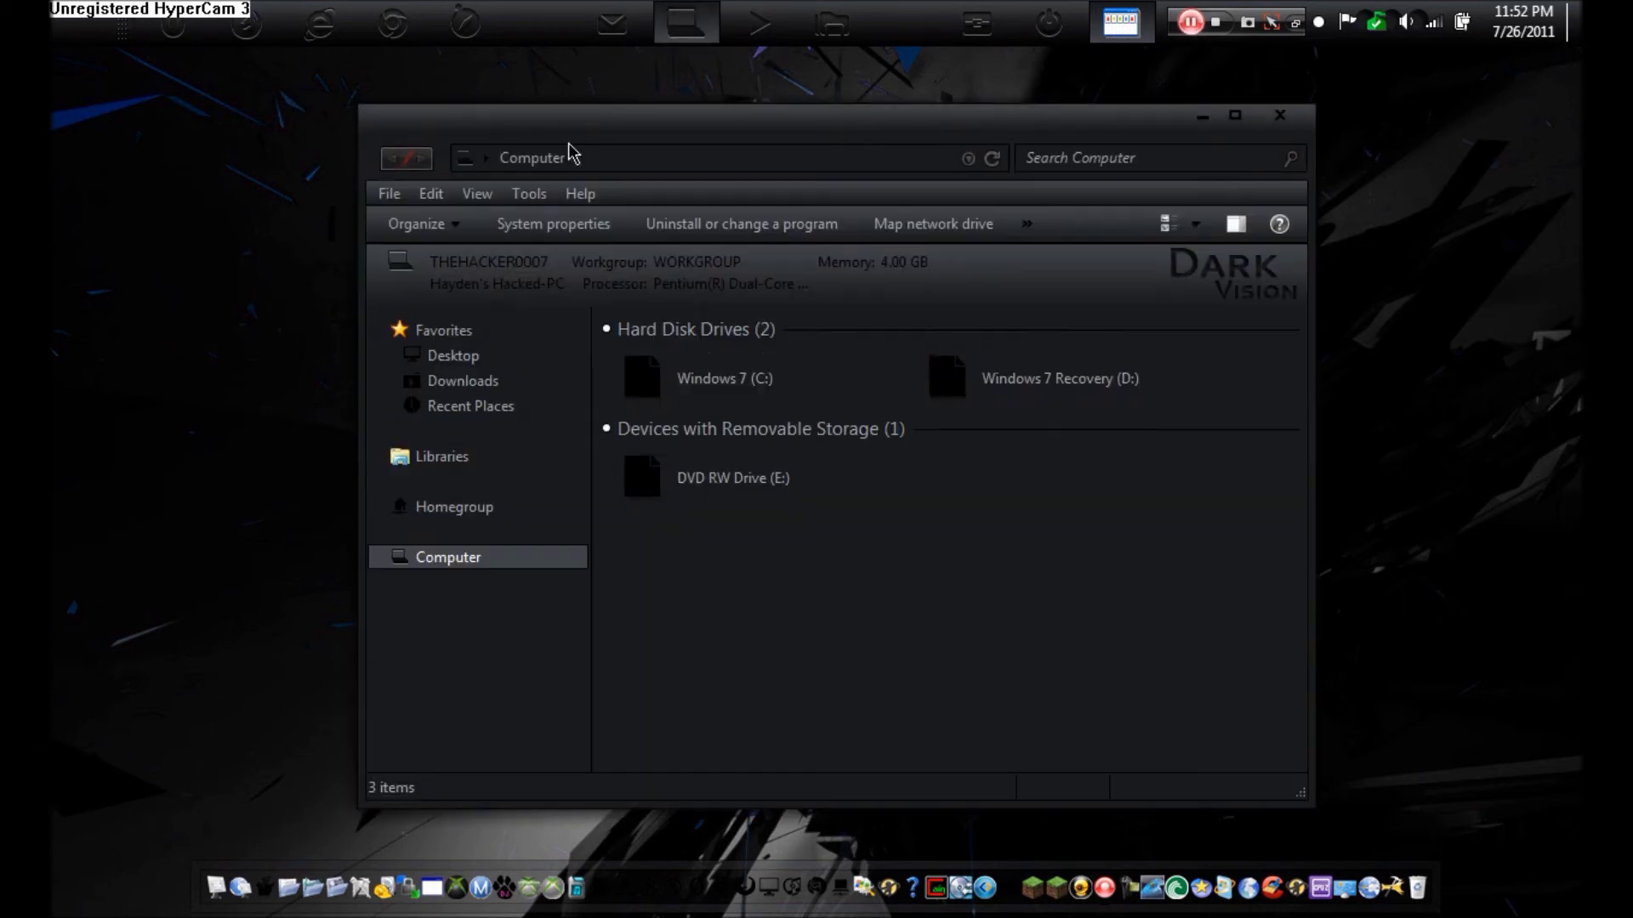
# Step: Open Documents > Adobe Photoshop Extended CS5 and select Instructions.txt to reveal Print and Undo
pyautogui.click(441, 481)
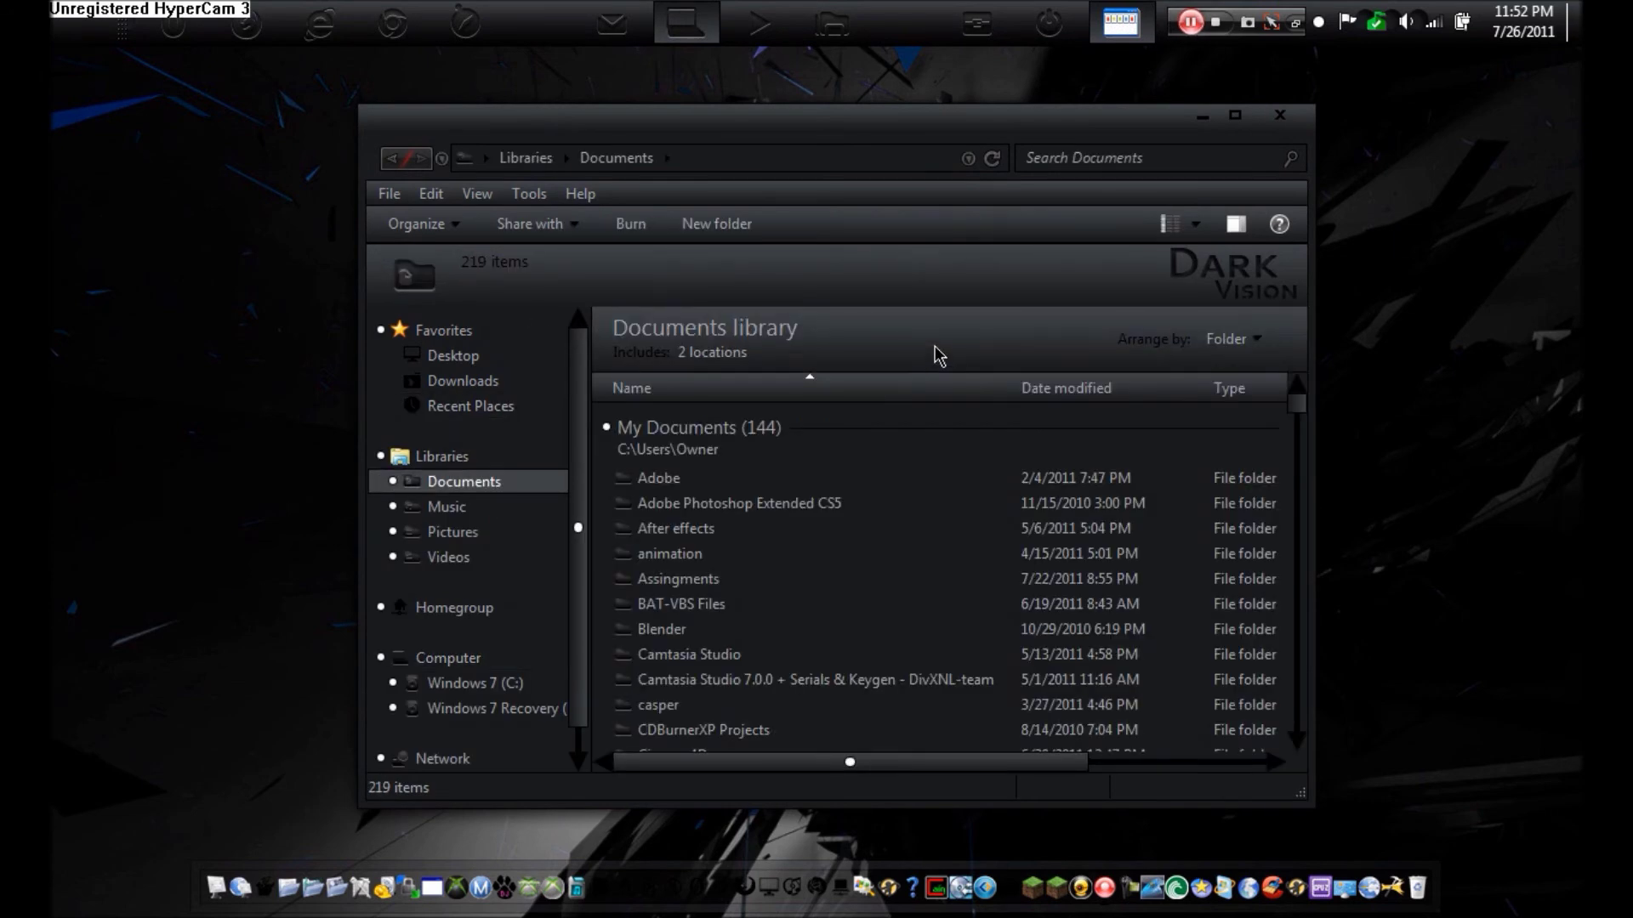
pyautogui.click(858, 503)
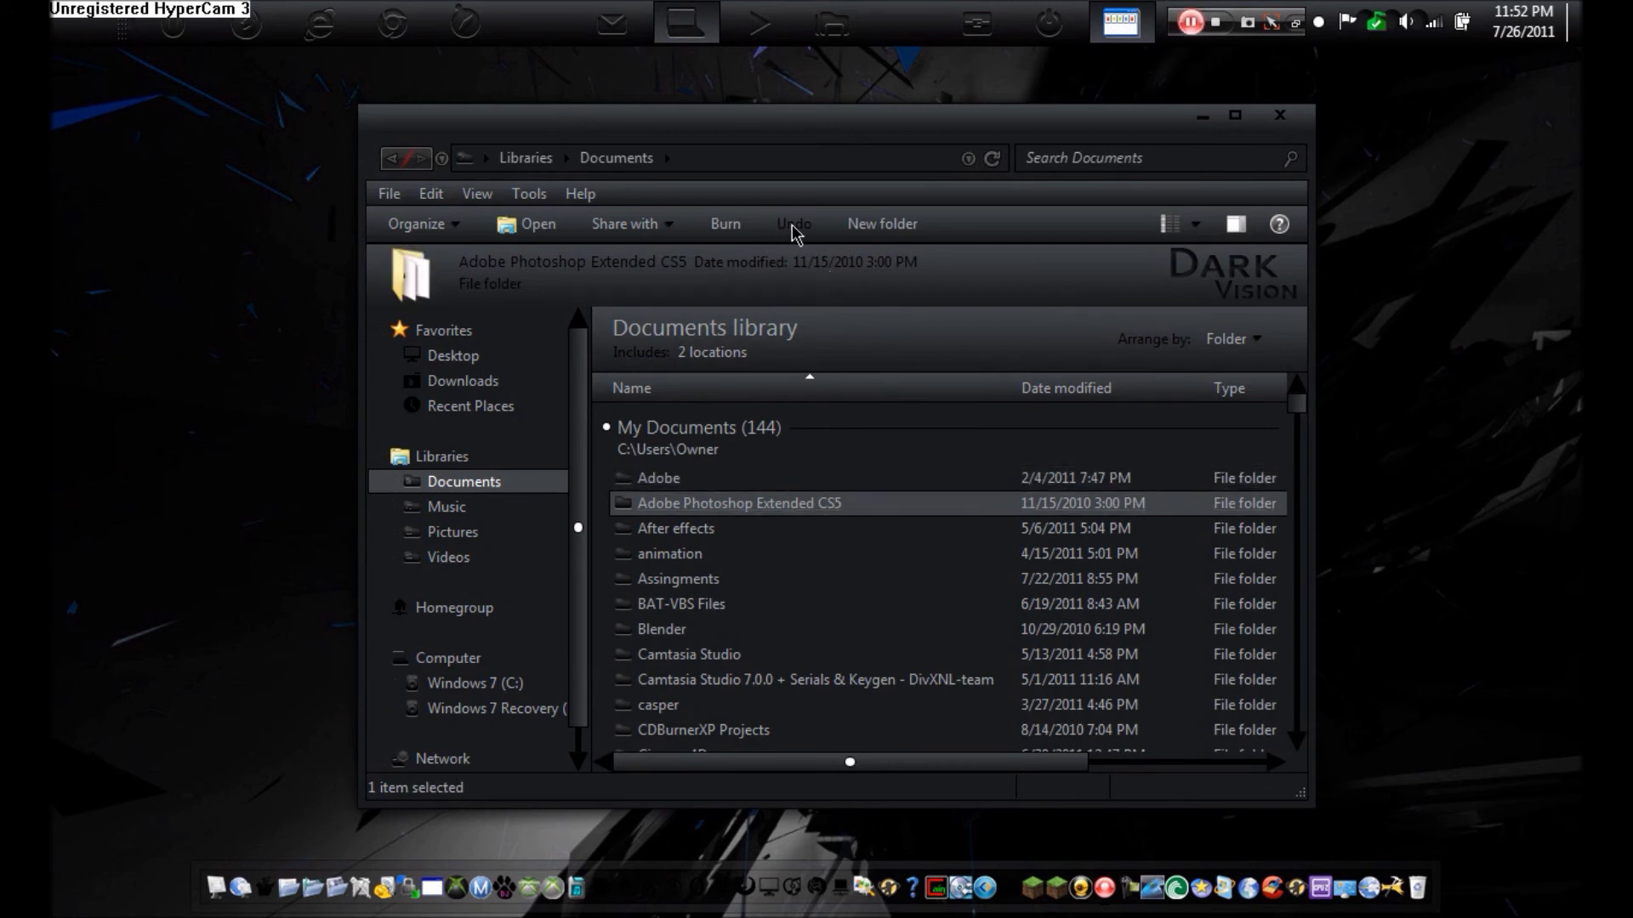
pyautogui.doubleClick(770, 508)
pyautogui.click(800, 503)
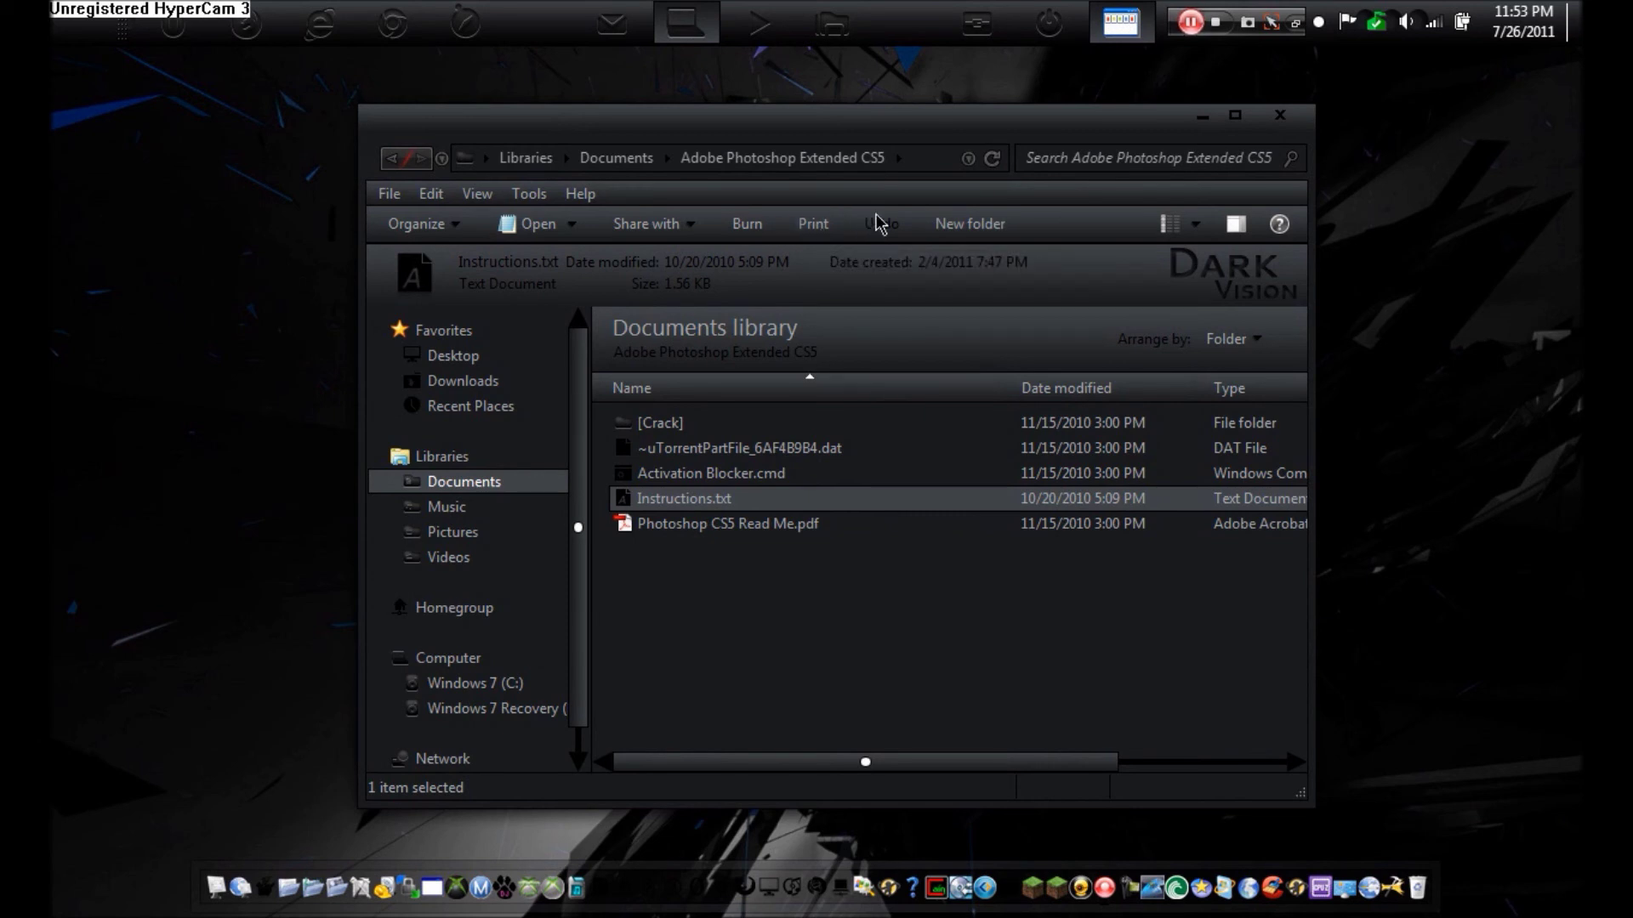
# Step: Switch the action to 'Remove the specified toolbar buttons' for Print and Undo, then exit
pyautogui.click(1280, 115)
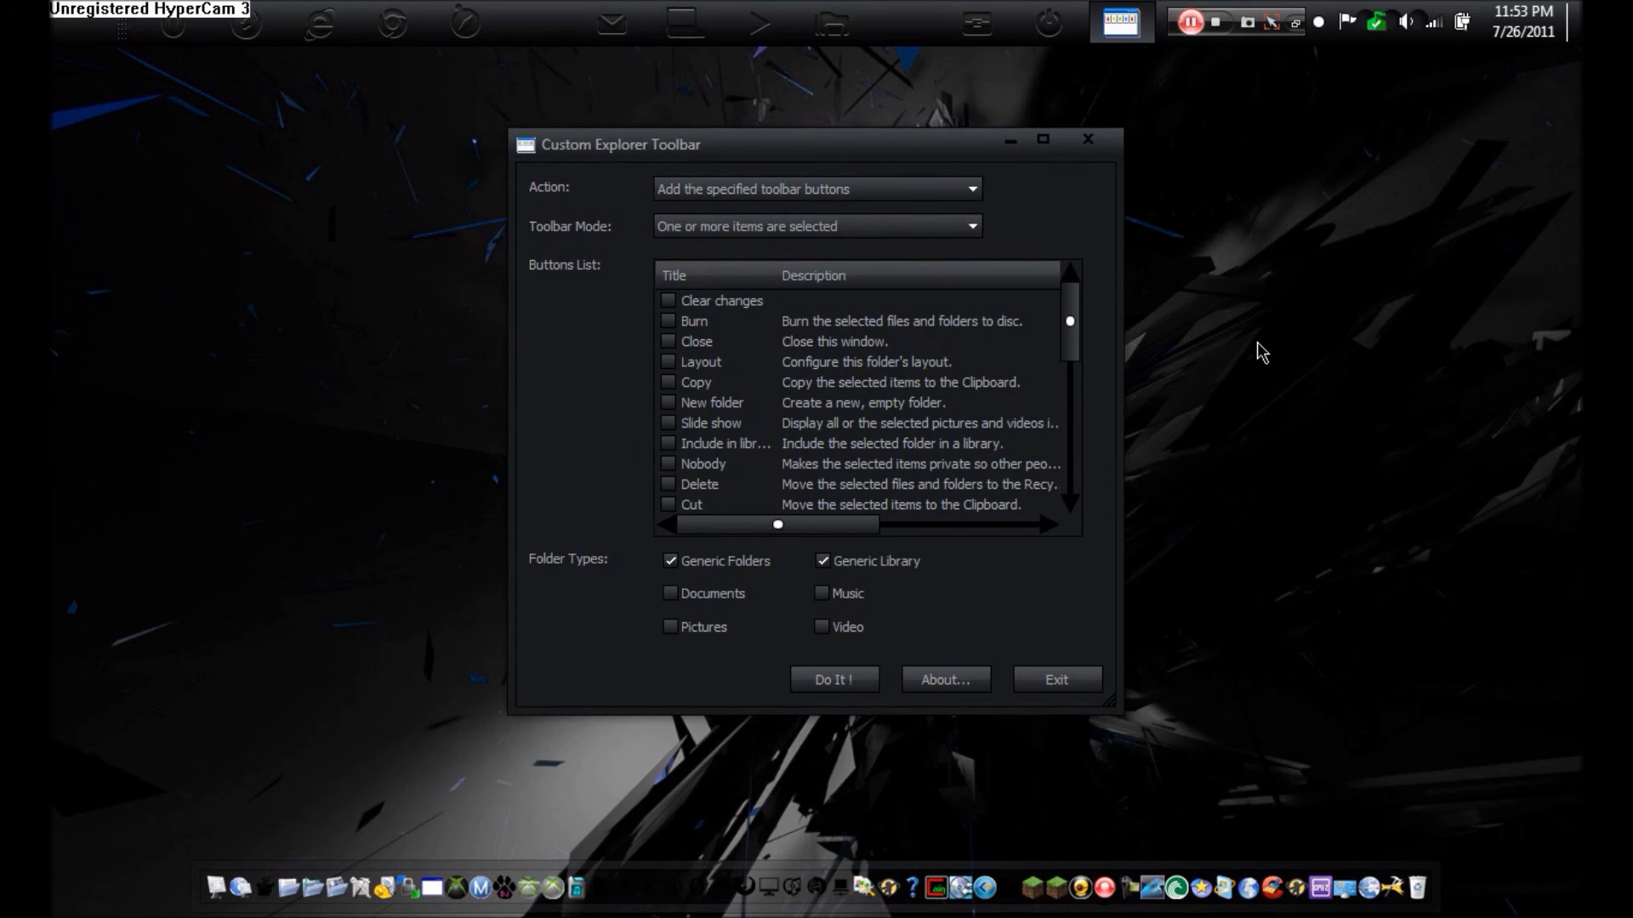
pyautogui.hotkey('alt', 'Down')
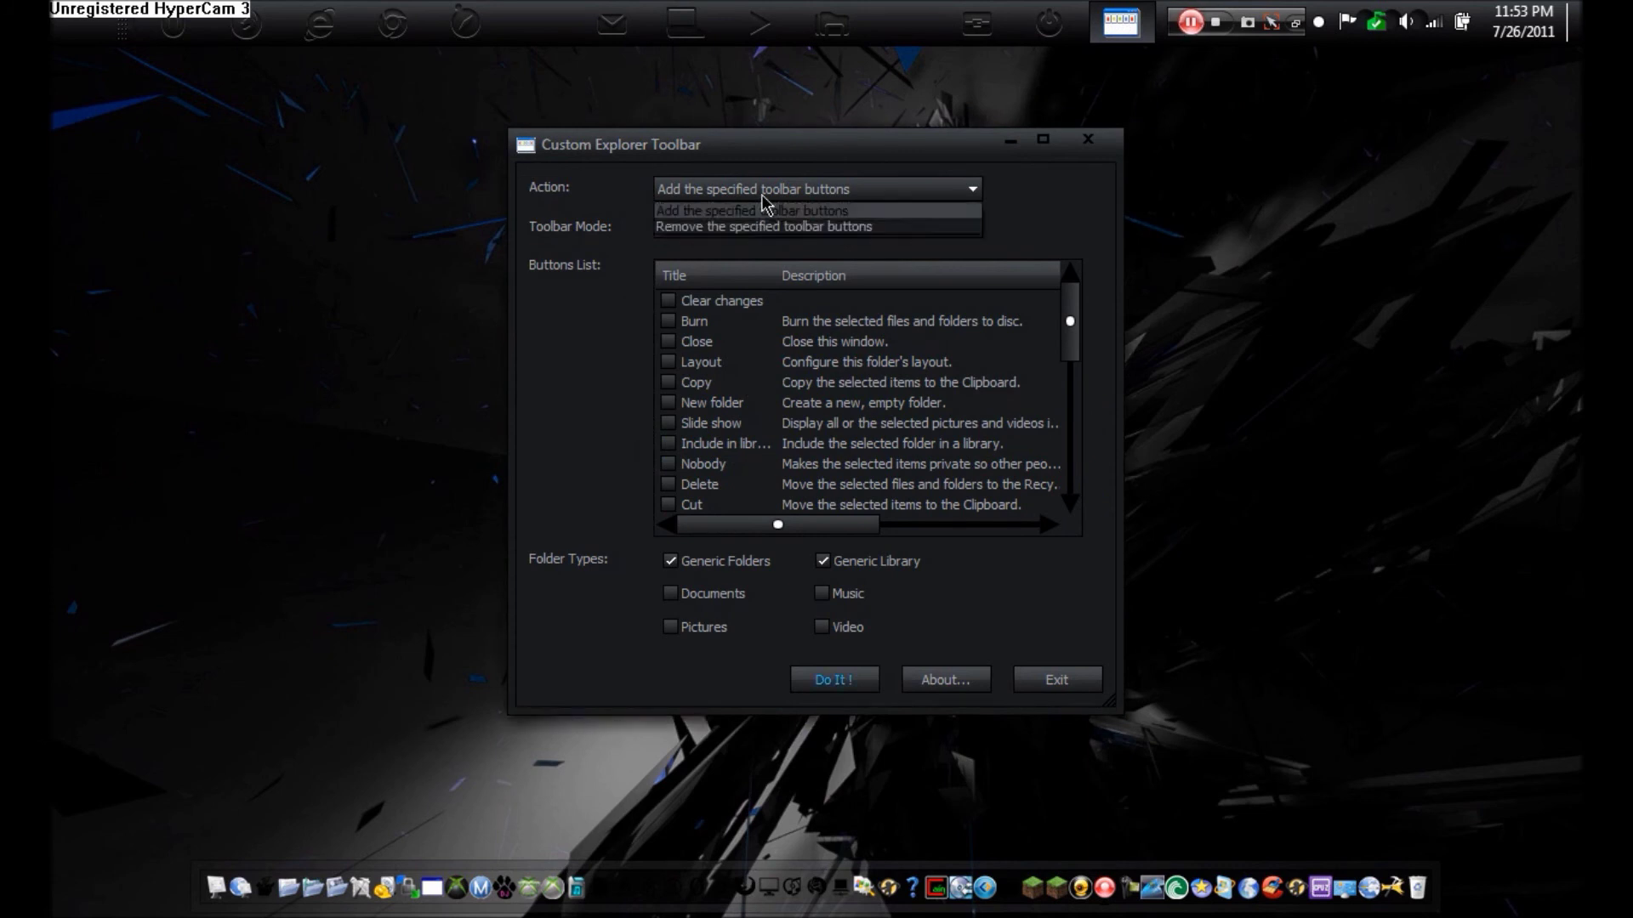
pyautogui.click(791, 228)
pyautogui.moveTo(1069, 316); pyautogui.dragTo(1064, 472)
pyautogui.click(668, 505)
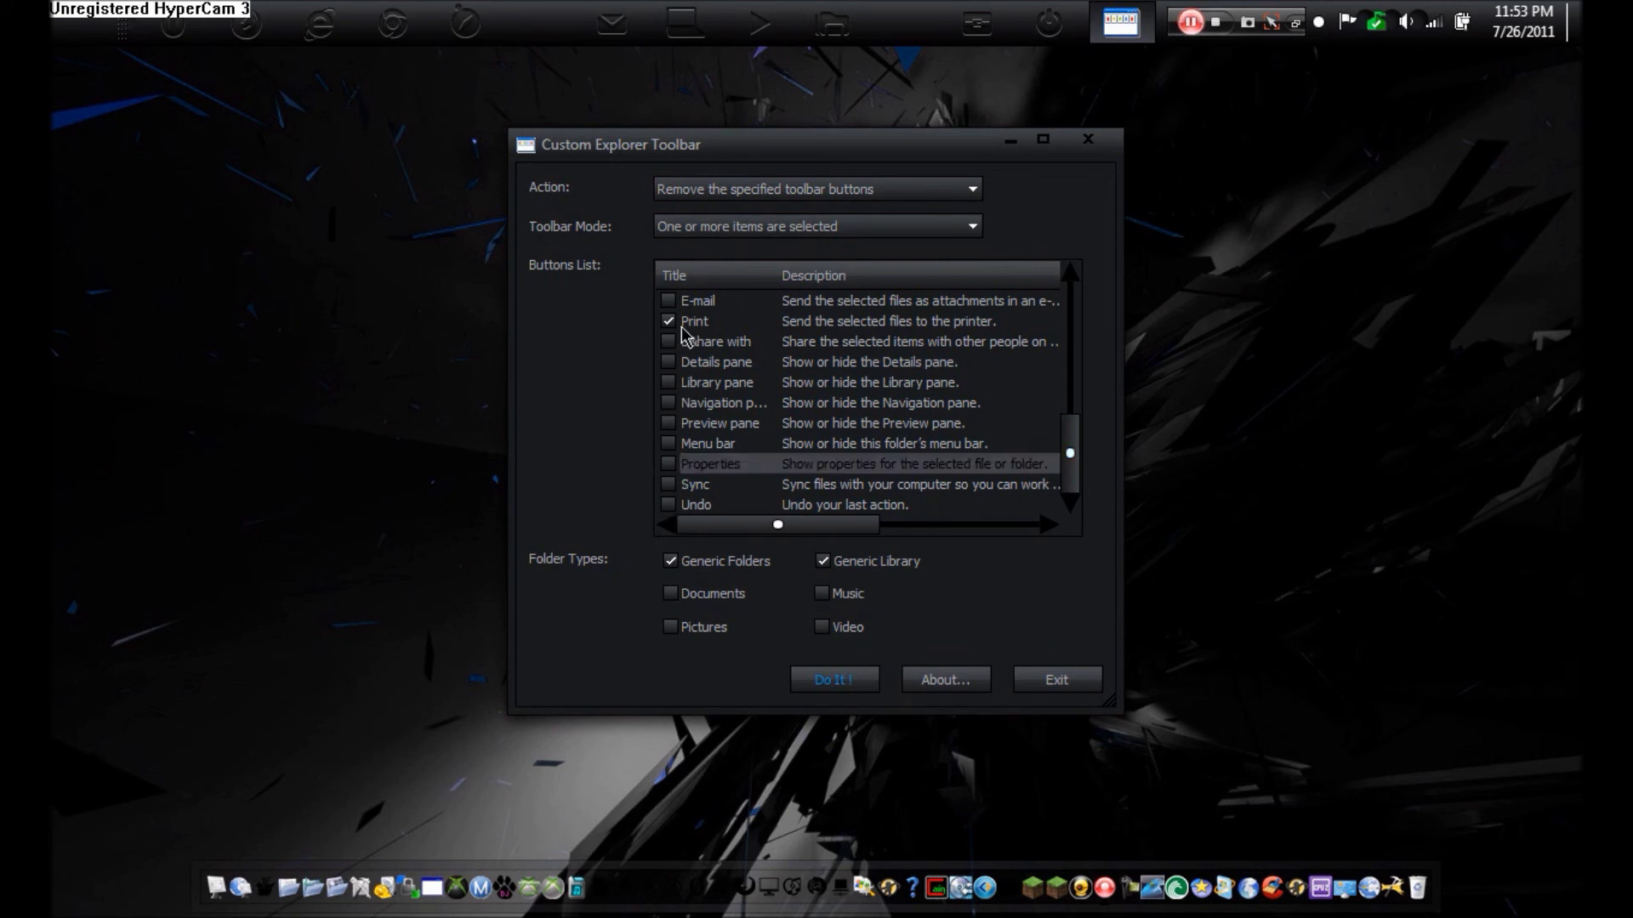
pyautogui.click(669, 320)
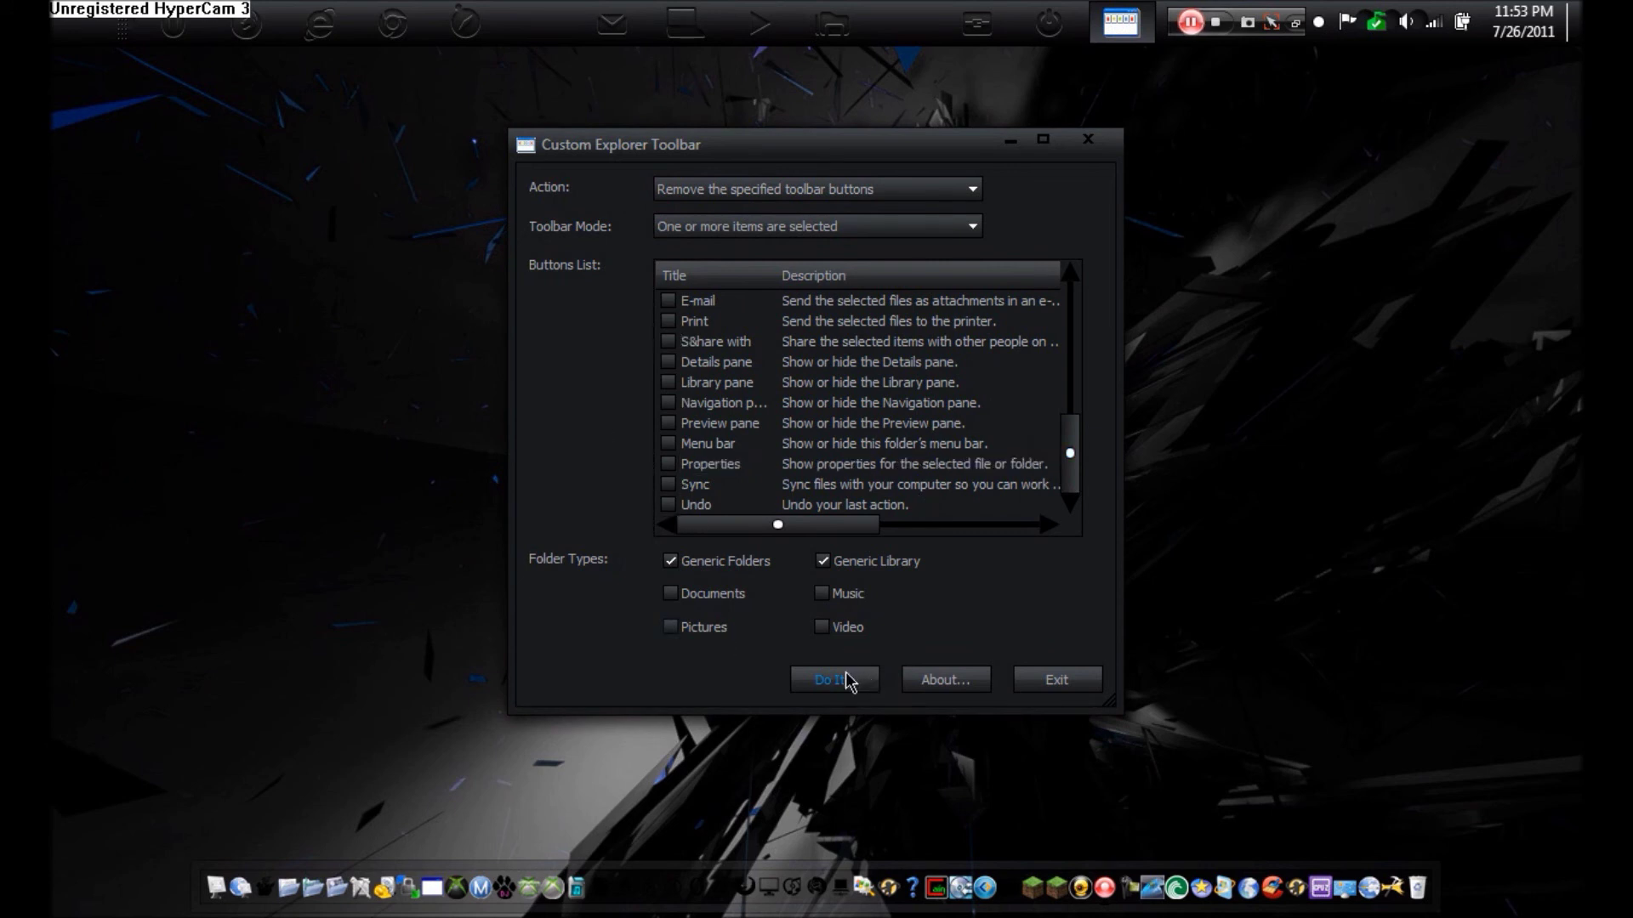
pyautogui.click(1050, 680)
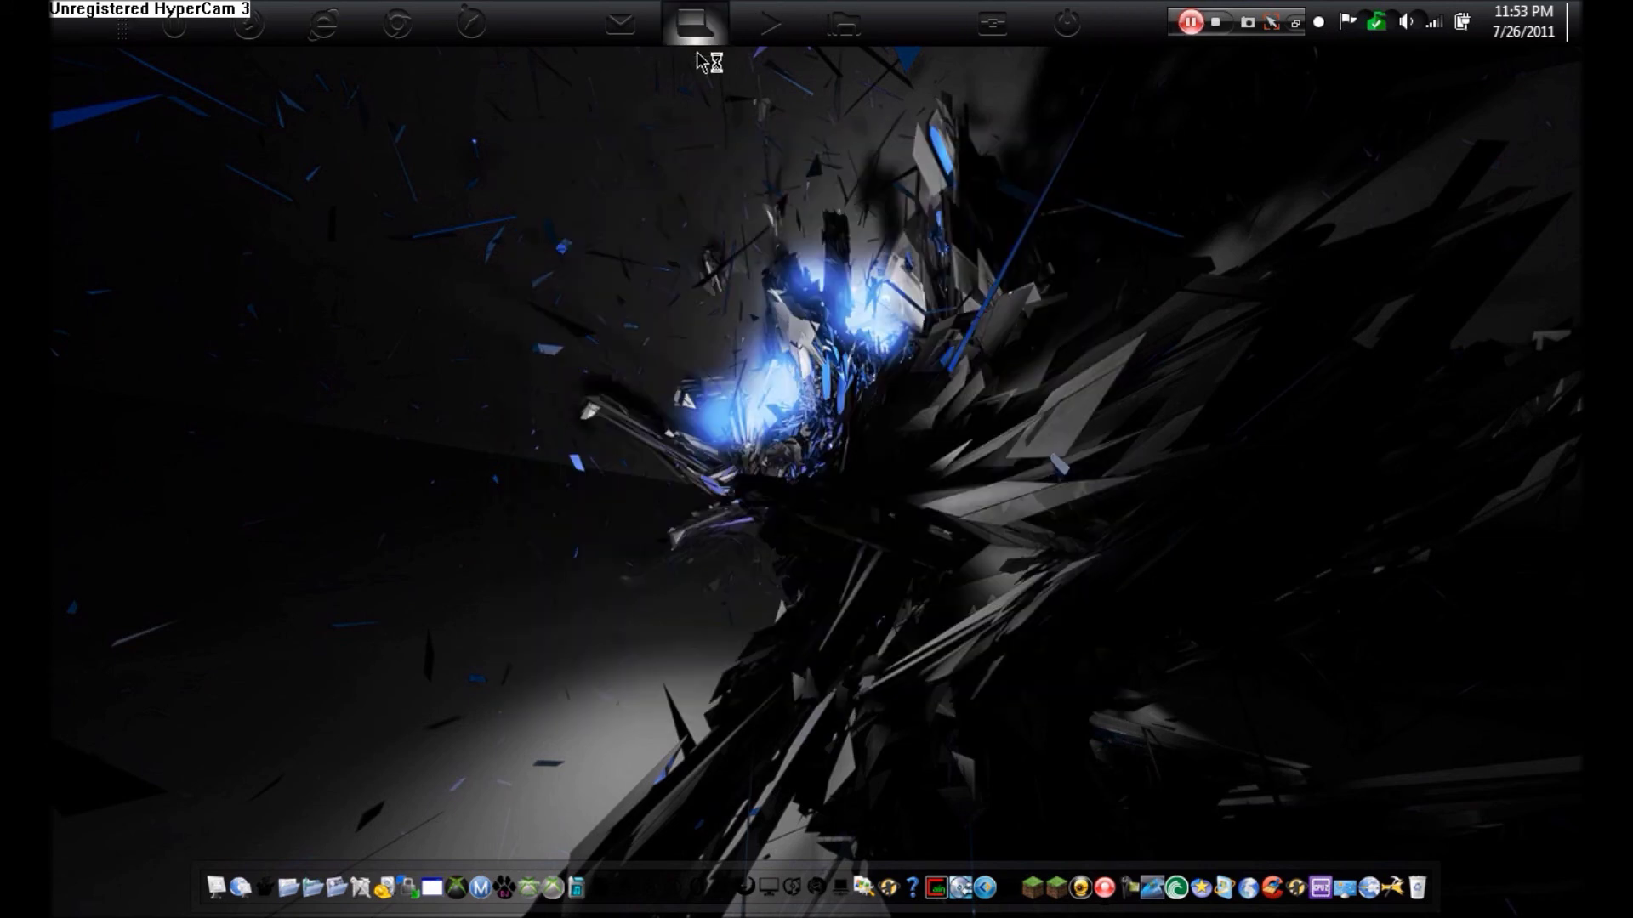
pyautogui.click(689, 27)
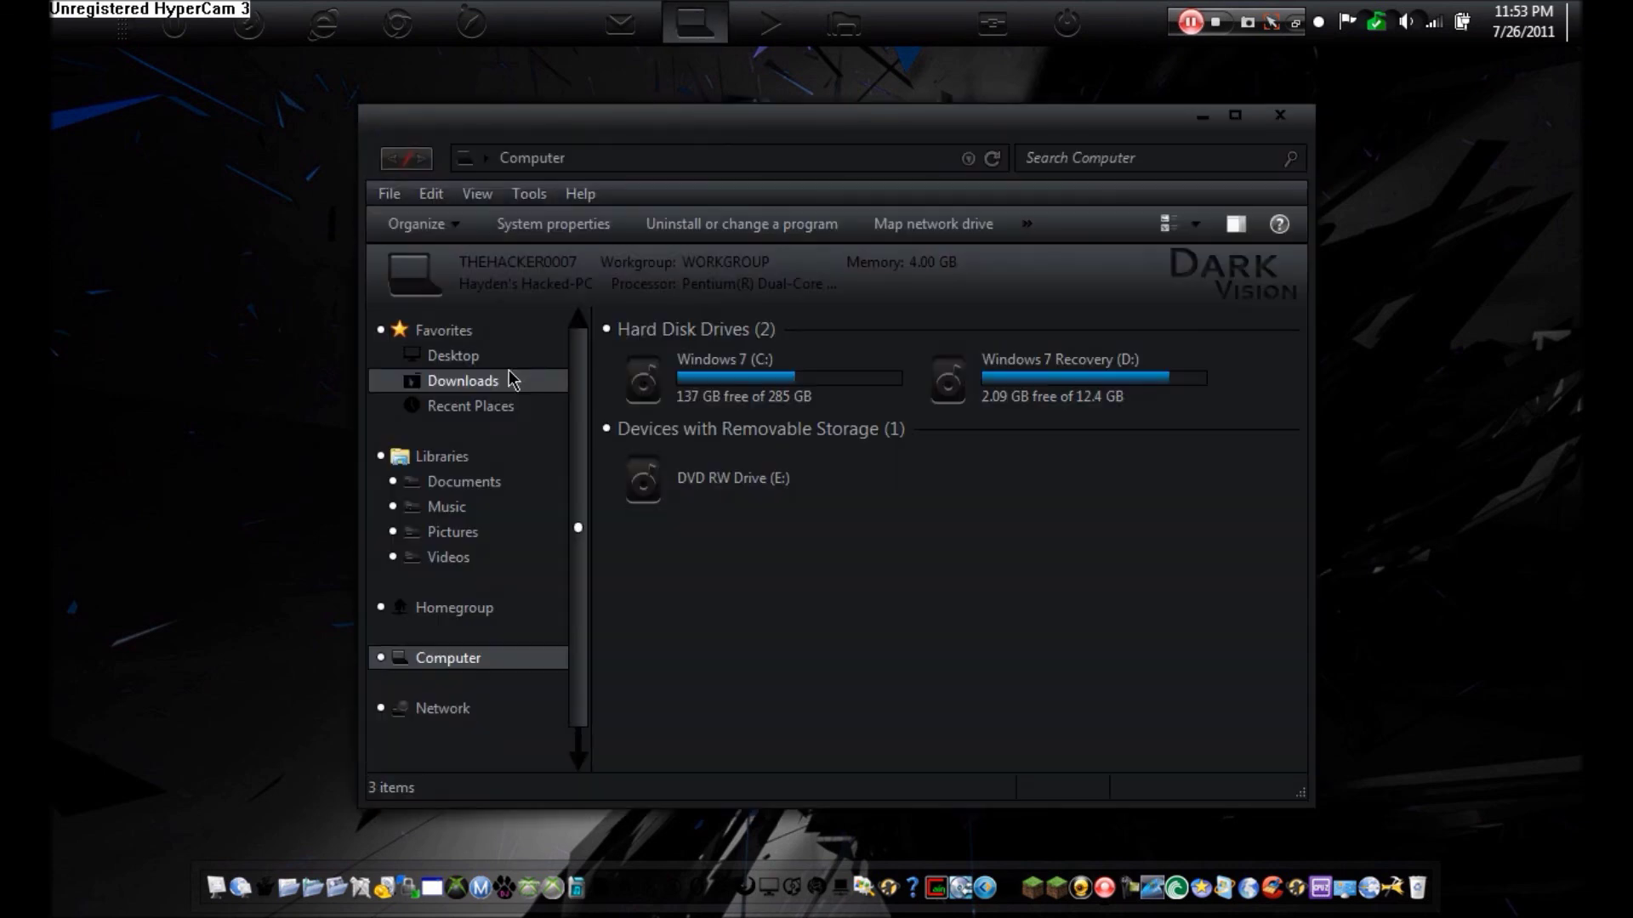
pyautogui.click(492, 487)
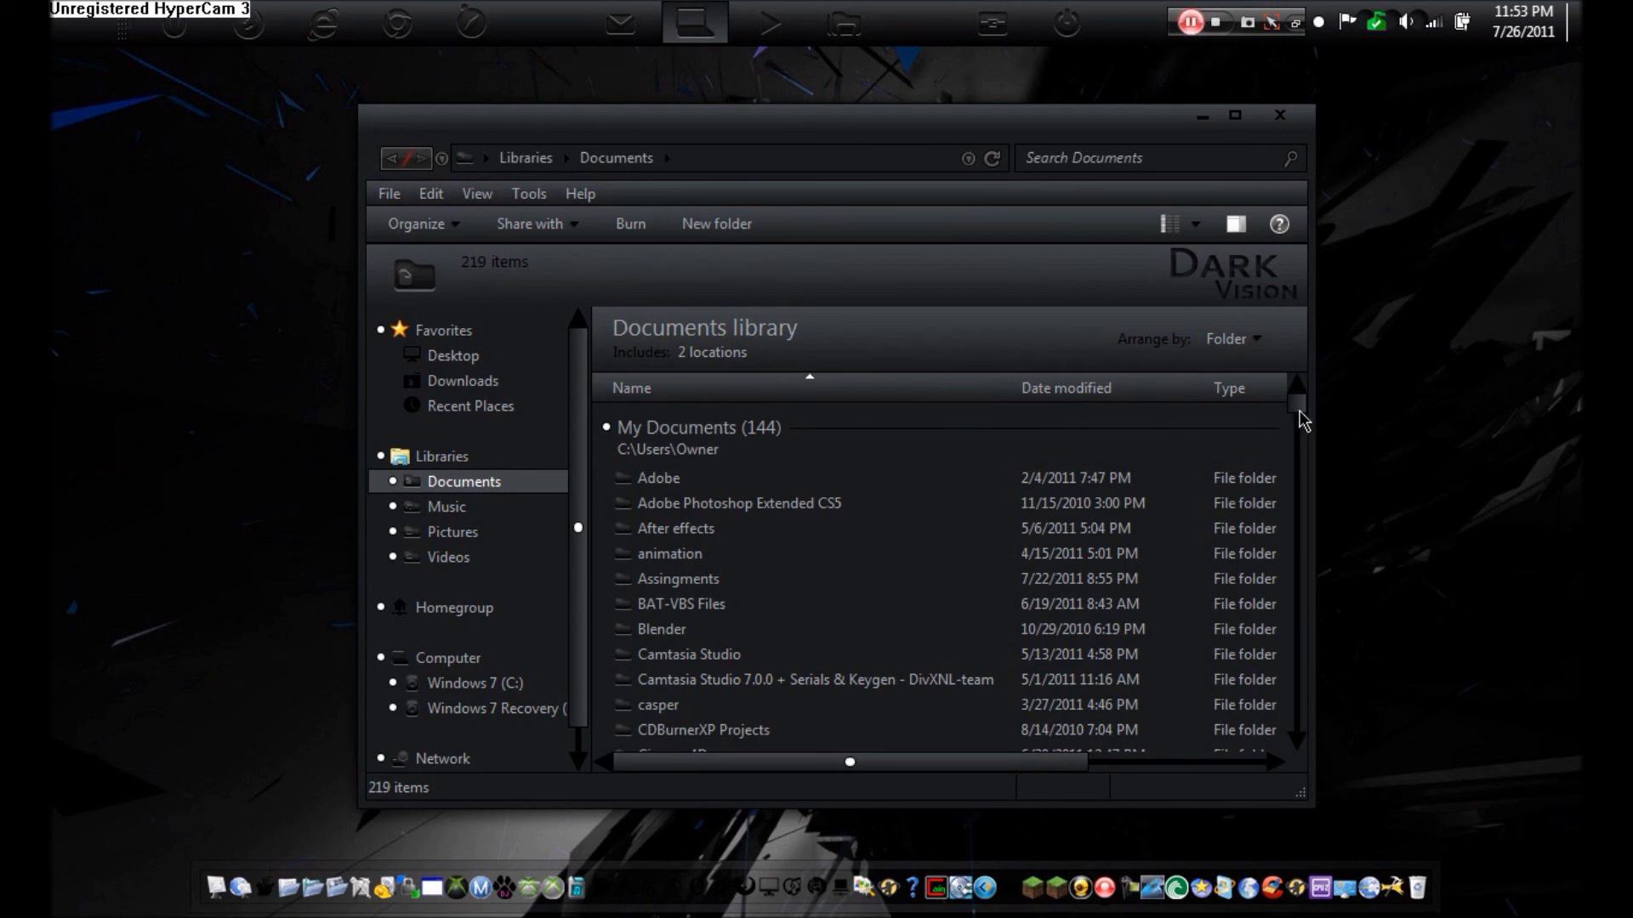
pyautogui.click(1286, 116)
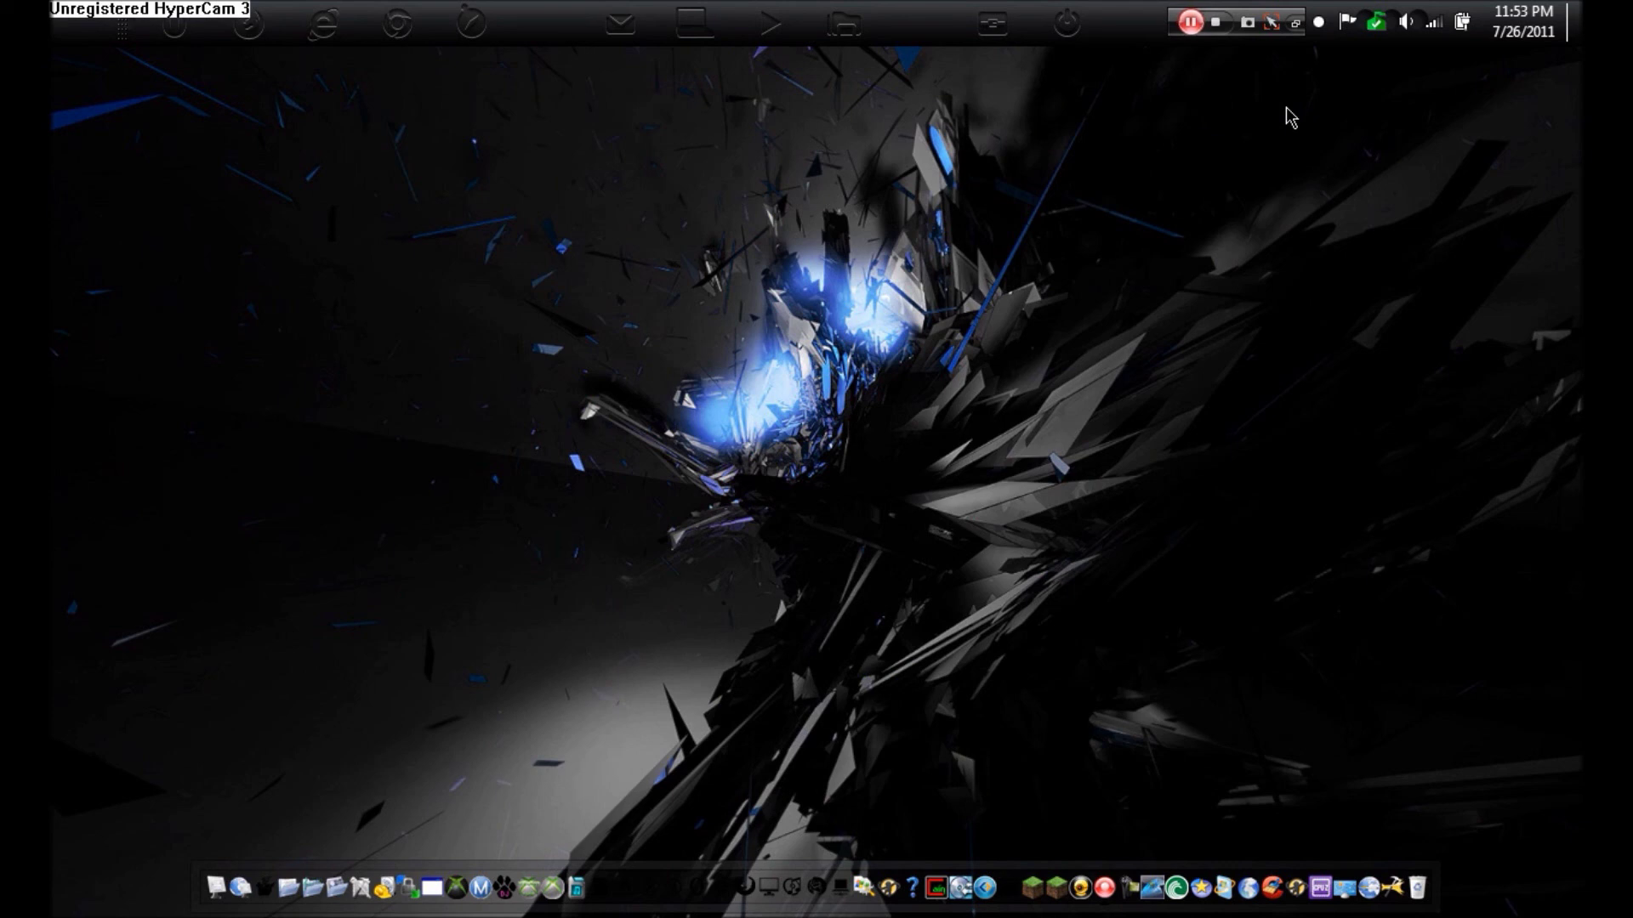